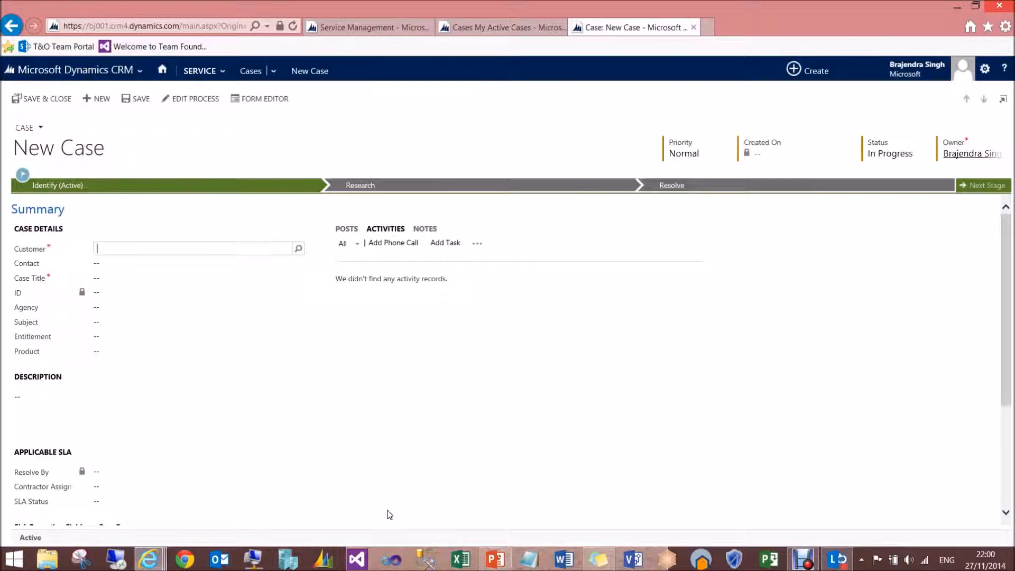
- Review the available Agency options on the new case form without choosing one
{"action": "left_click", "coordinate": [96, 325]}
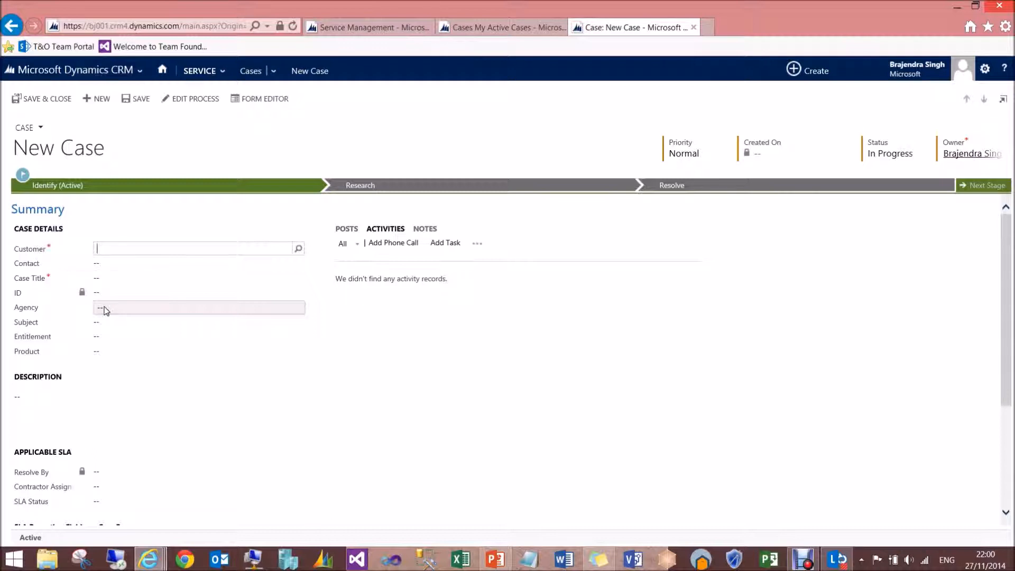
{"action": "left_click", "coordinate": [105, 309]}
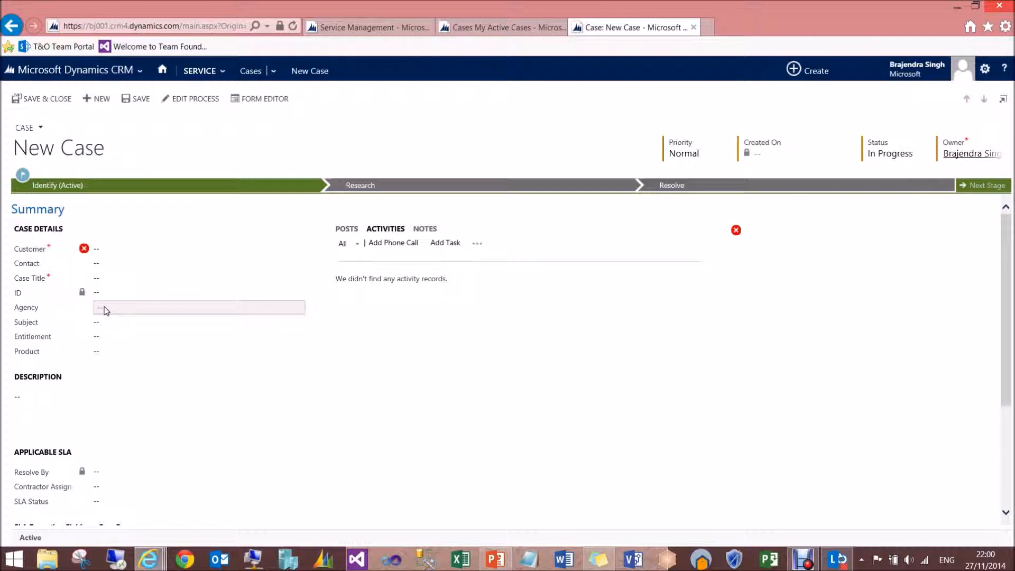
{"action": "left_click", "coordinate": [106, 310]}
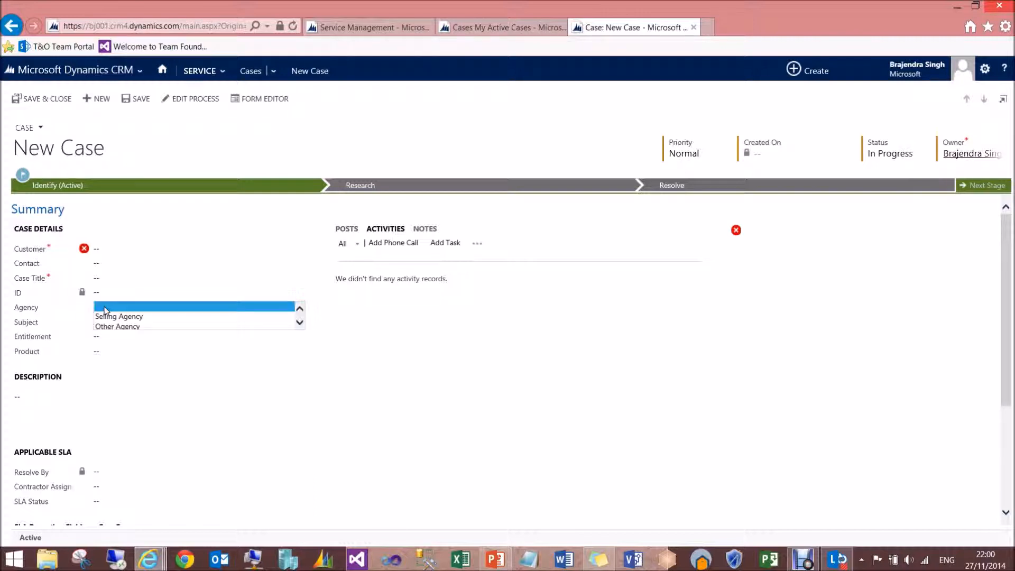
{"action": "left_click", "coordinate": [300, 328]}
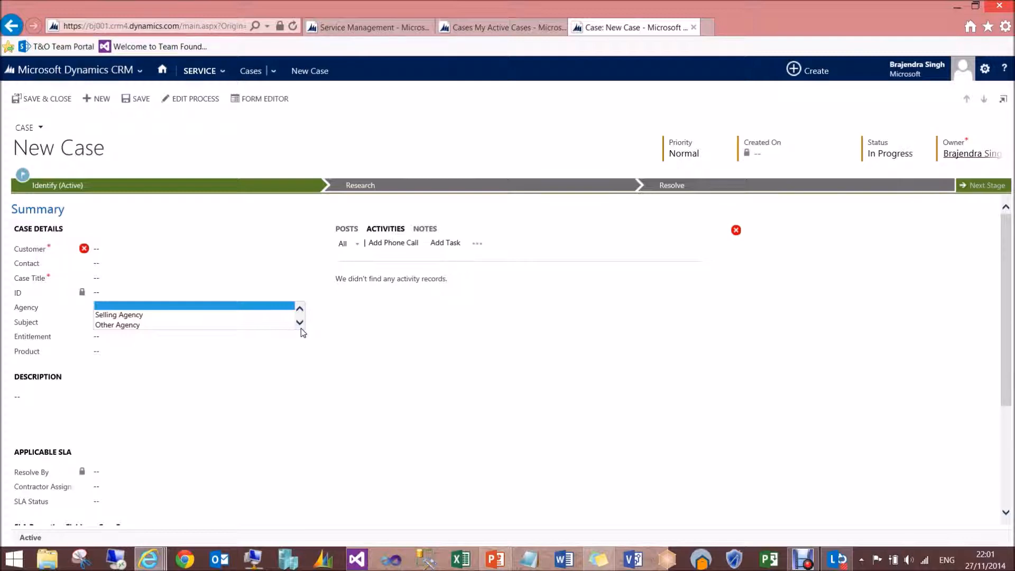
{"action": "left_click", "coordinate": [459, 411]}
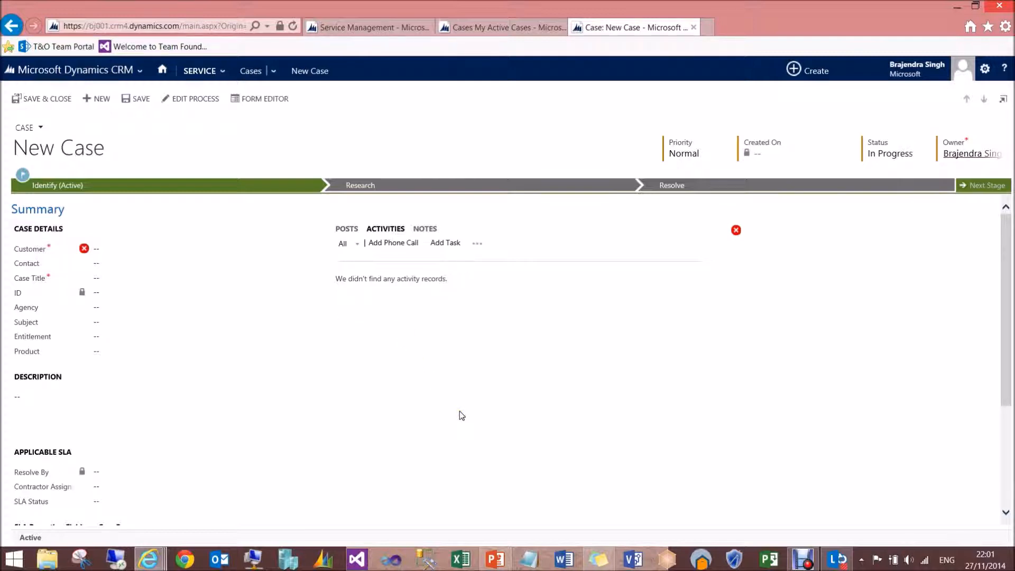
- Open the entitlement templates from the Service Management settings and start a new template
{"action": "left_click", "coordinate": [366, 29]}
{"action": "left_click", "coordinate": [182, 70]}
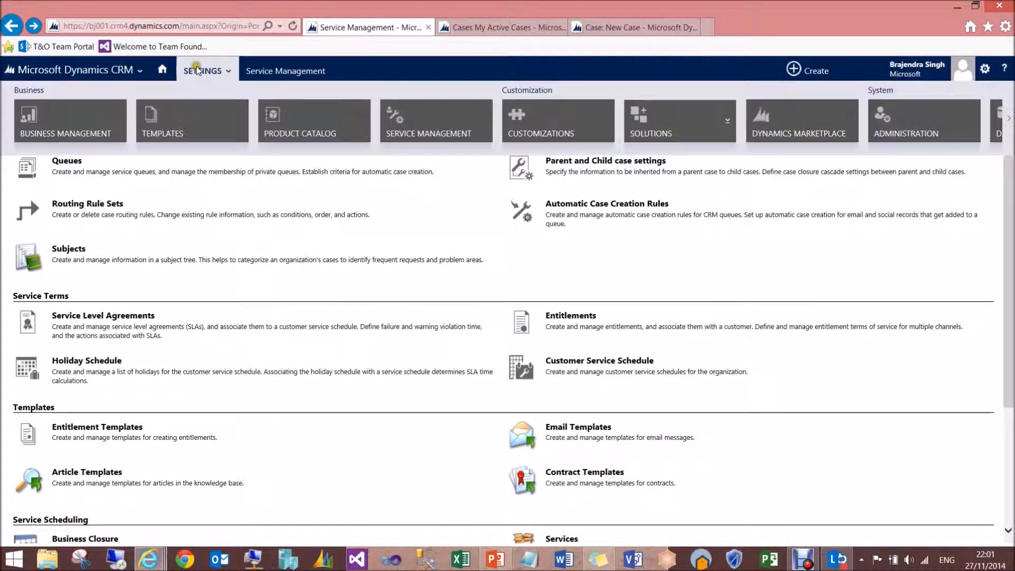
{"action": "left_click", "coordinate": [196, 69]}
{"action": "left_click", "coordinate": [196, 71]}
{"action": "left_click", "coordinate": [364, 295]}
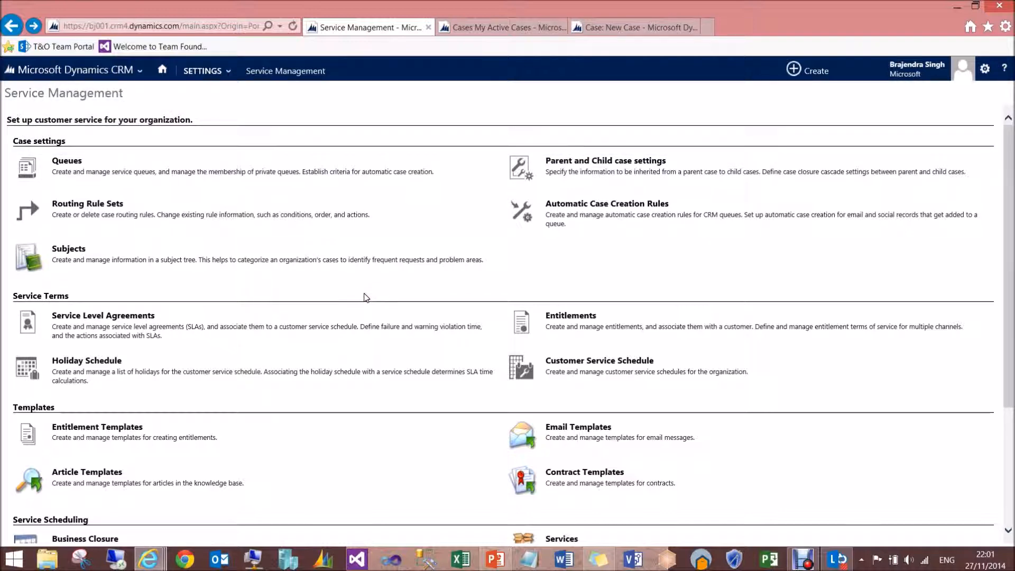
{"action": "left_click", "coordinate": [313, 336]}
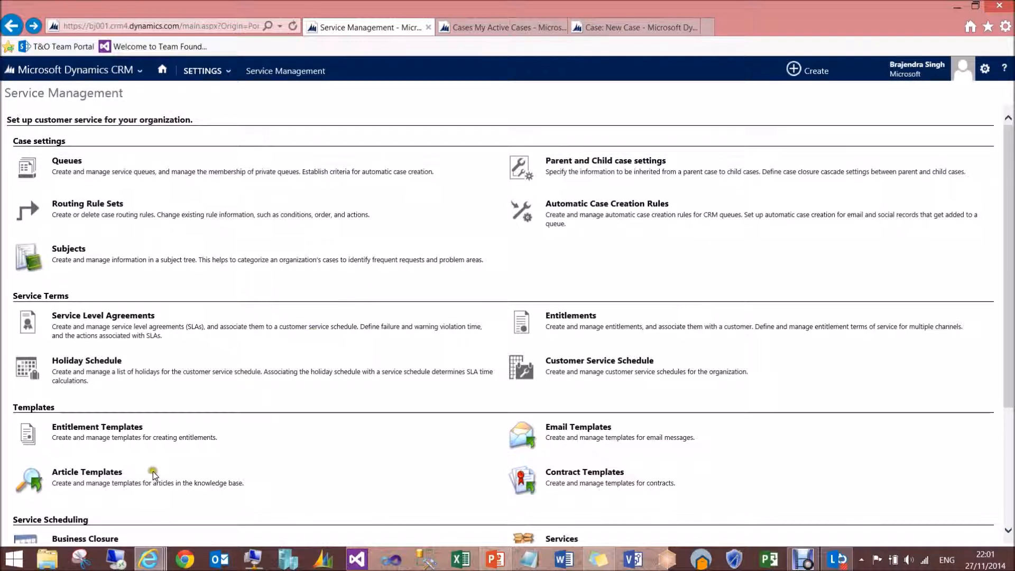
{"action": "left_click", "coordinate": [119, 431]}
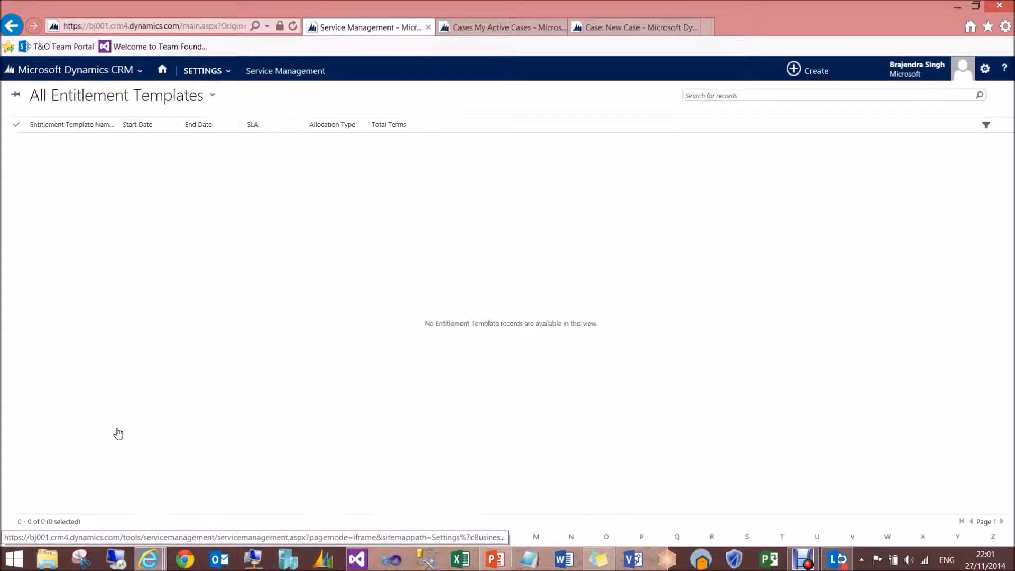
{"action": "left_click", "coordinate": [82, 343]}
{"action": "left_click", "coordinate": [27, 100]}
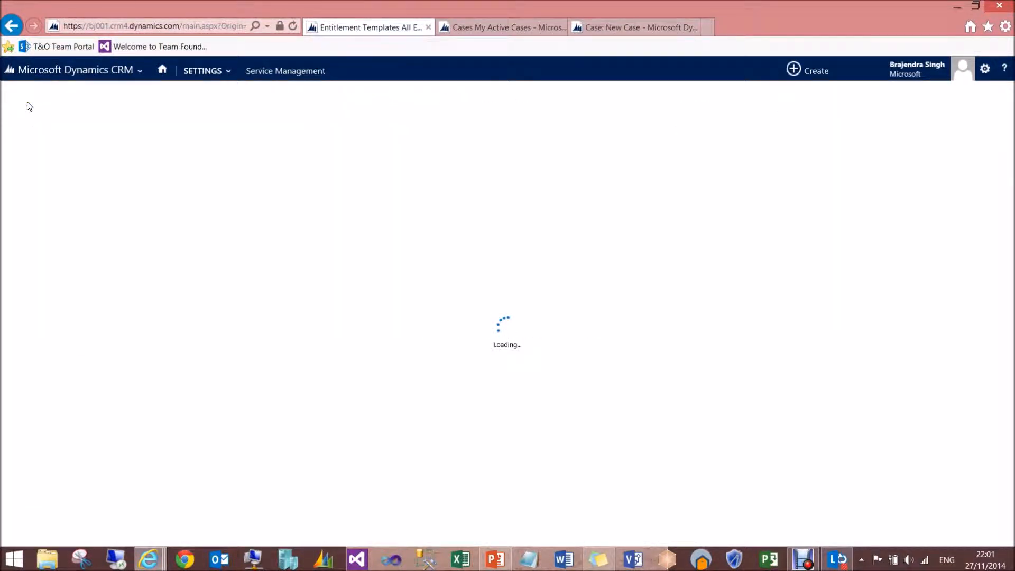
- Name the new entitlement template "Free Service Support Template"
{"action": "left_click", "coordinate": [135, 187]}
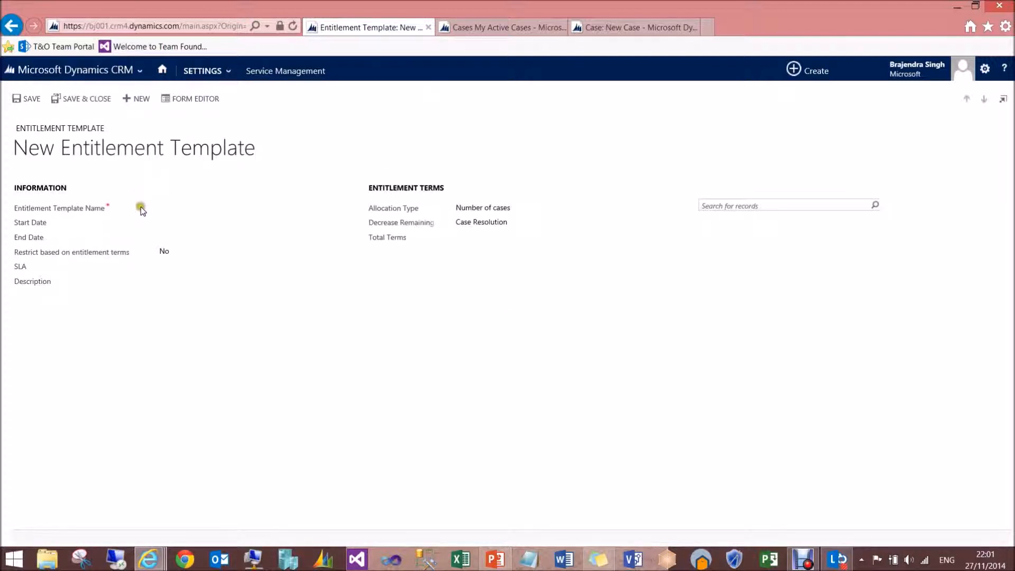
{"action": "left_click", "coordinate": [170, 212]}
{"action": "type", "text": "Free Ser"}
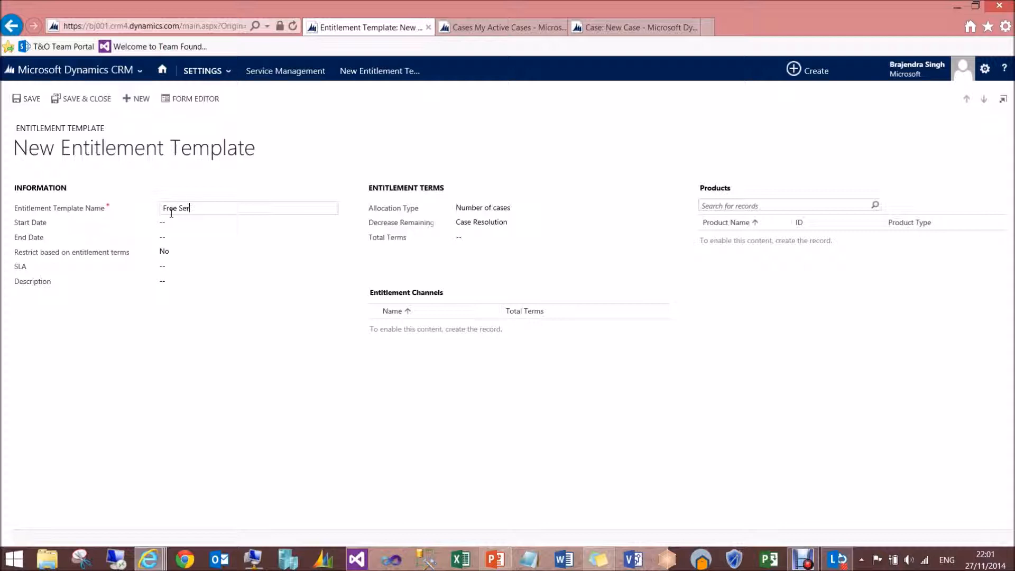
{"action": "type", "text": "vice Support Template"}
{"action": "key", "text": "Tab"}
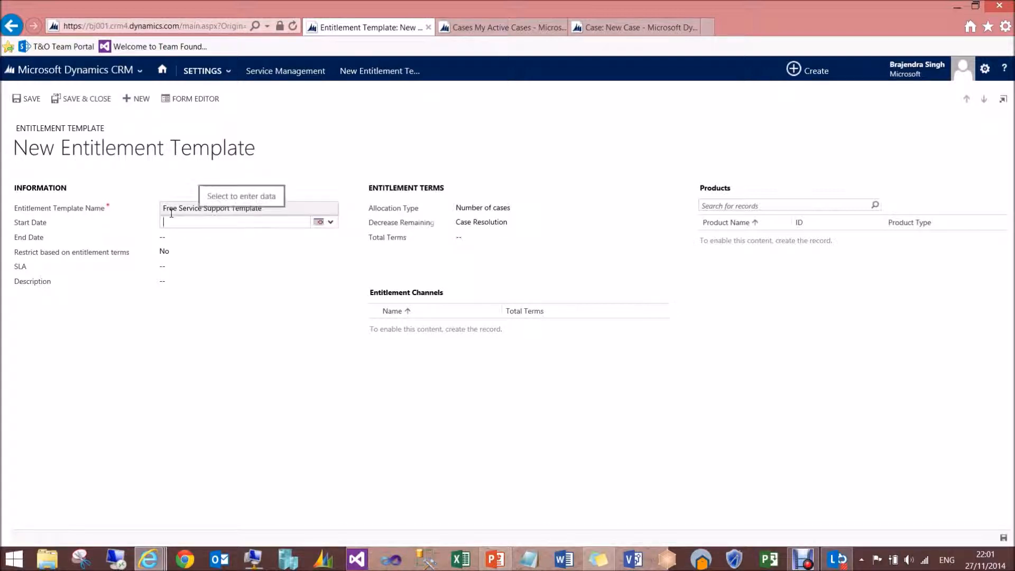
- Set the template's start date to 11/11/2014 and its end date to 12/6/2014
{"action": "left_click", "coordinate": [322, 222]}
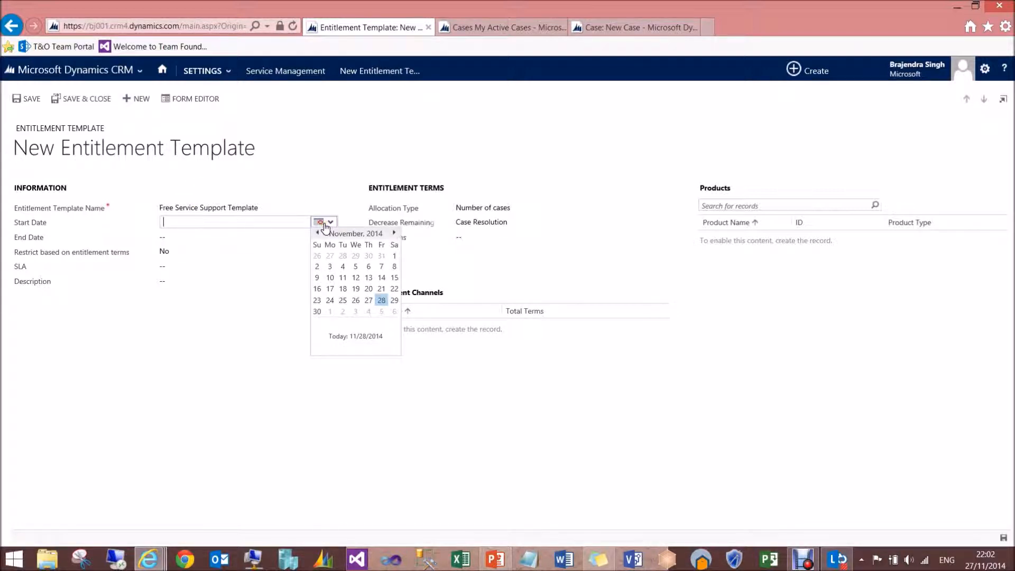
{"action": "left_click", "coordinate": [342, 277]}
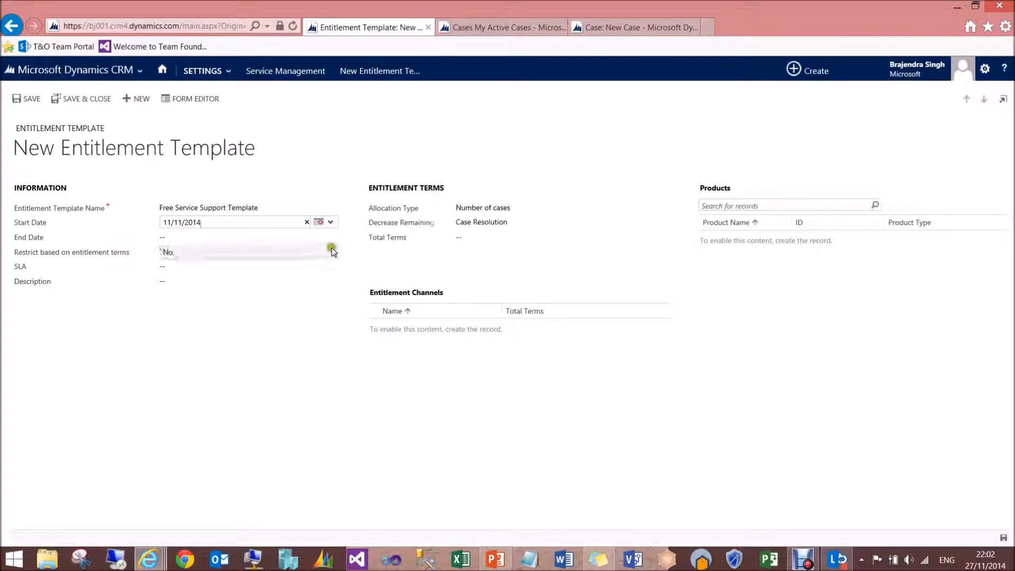
{"action": "left_click", "coordinate": [332, 237]}
{"action": "left_click", "coordinate": [332, 236]}
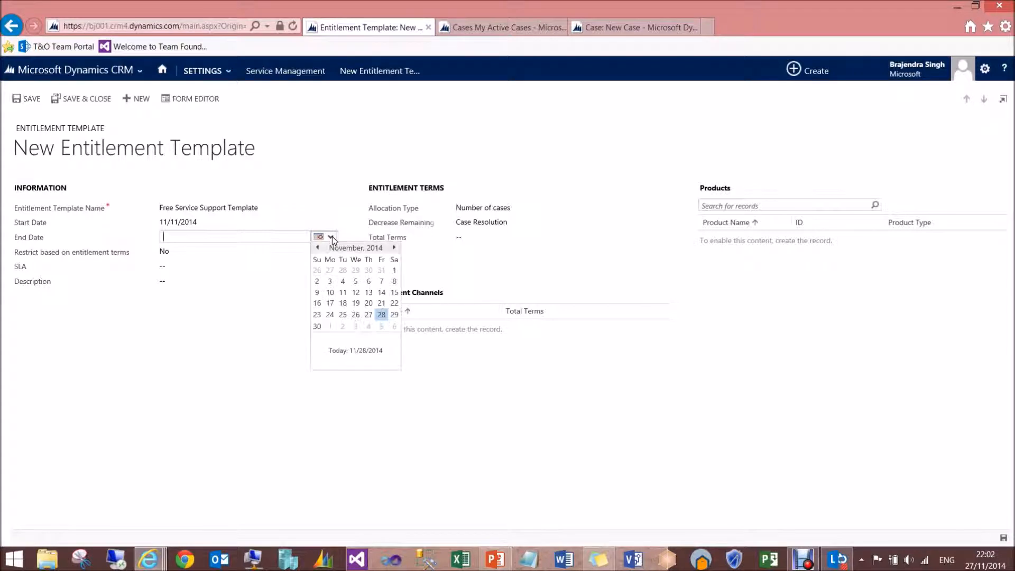
{"action": "left_click", "coordinate": [395, 327]}
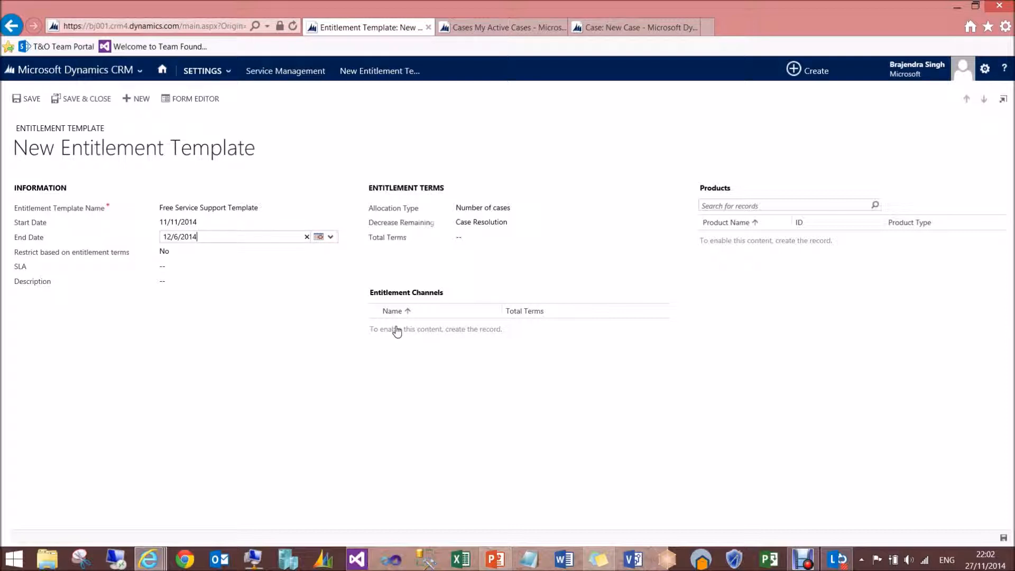
- Set the restriction based on entitlement terms to Yes, leaving the SLA and description empty
{"action": "left_click", "coordinate": [240, 284]}
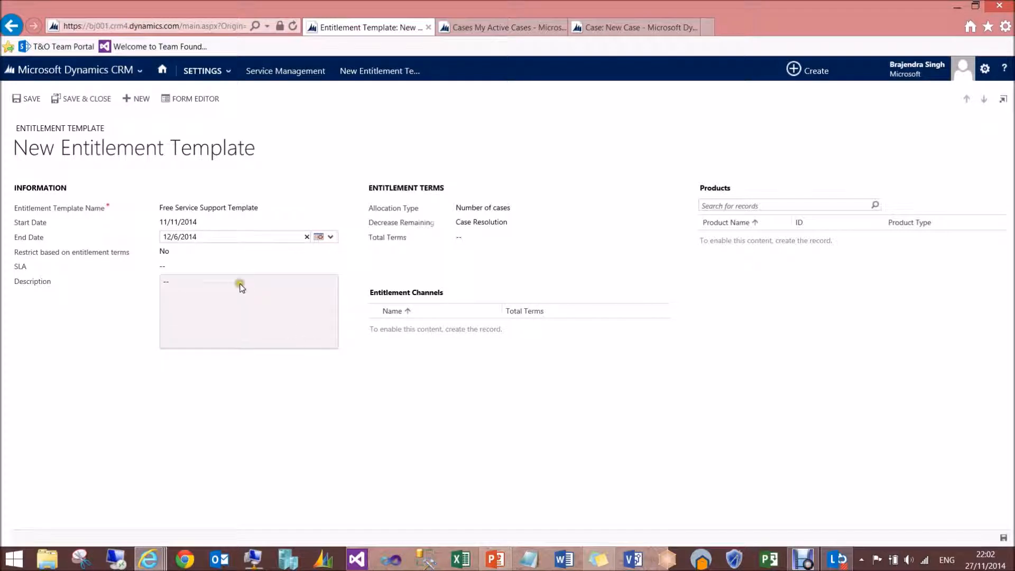
{"action": "left_click", "coordinate": [198, 252]}
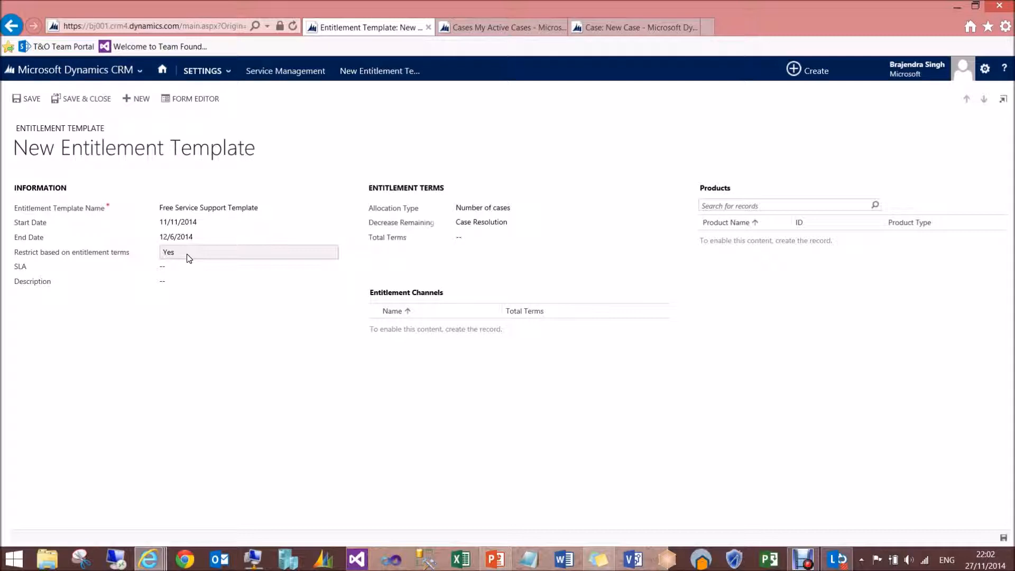
{"action": "left_click", "coordinate": [205, 266]}
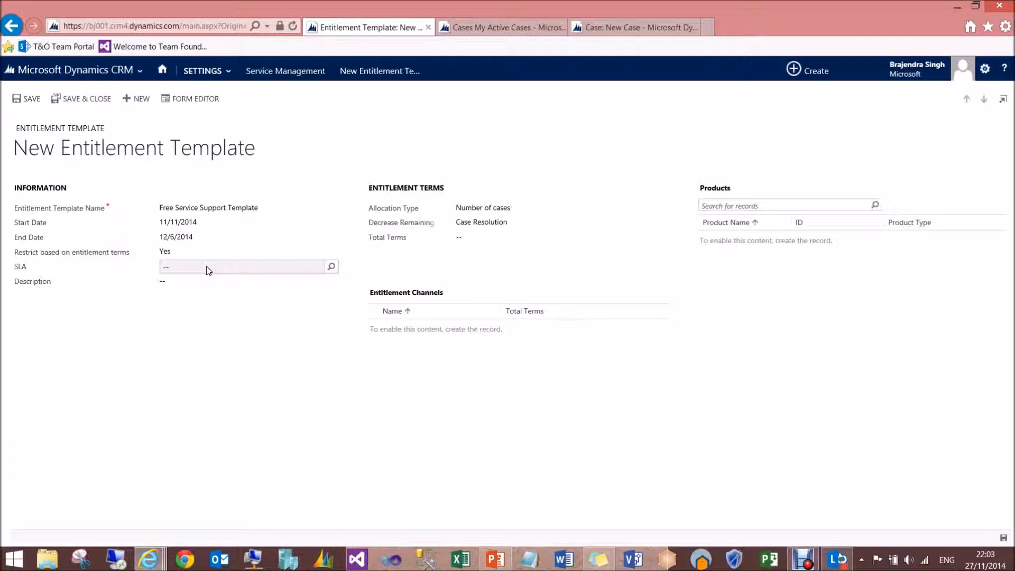
{"action": "left_click", "coordinate": [197, 281]}
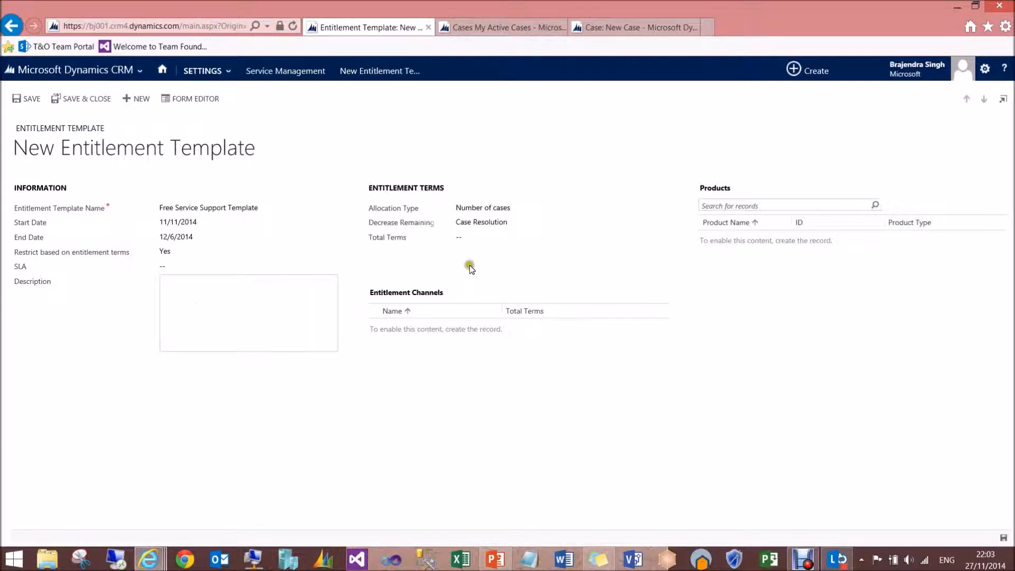
- Keep the allocation type as Number of cases and set the remaining terms to decrease on Case Creation
{"action": "left_click", "coordinate": [619, 207]}
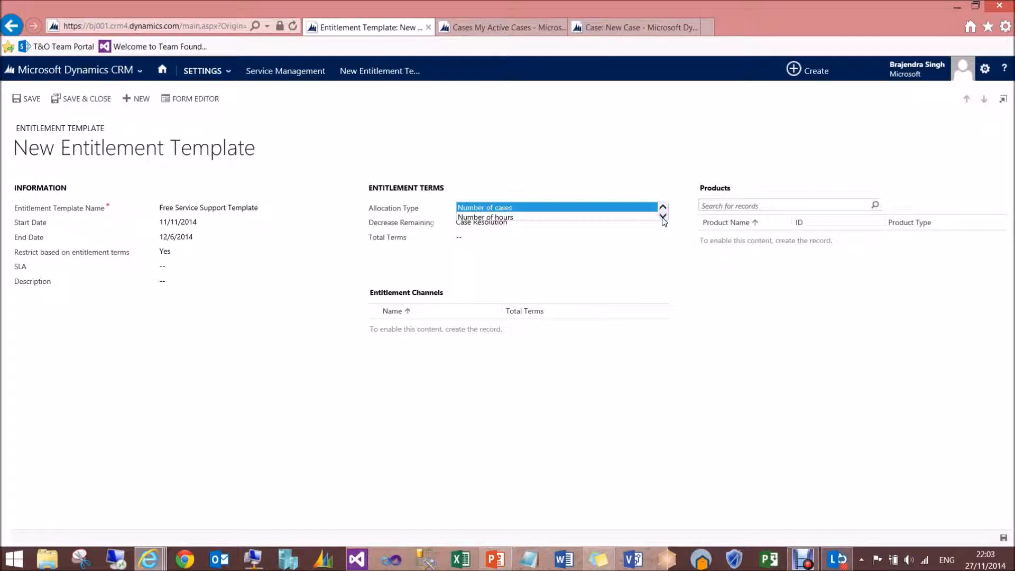
{"action": "left_click", "coordinate": [627, 208]}
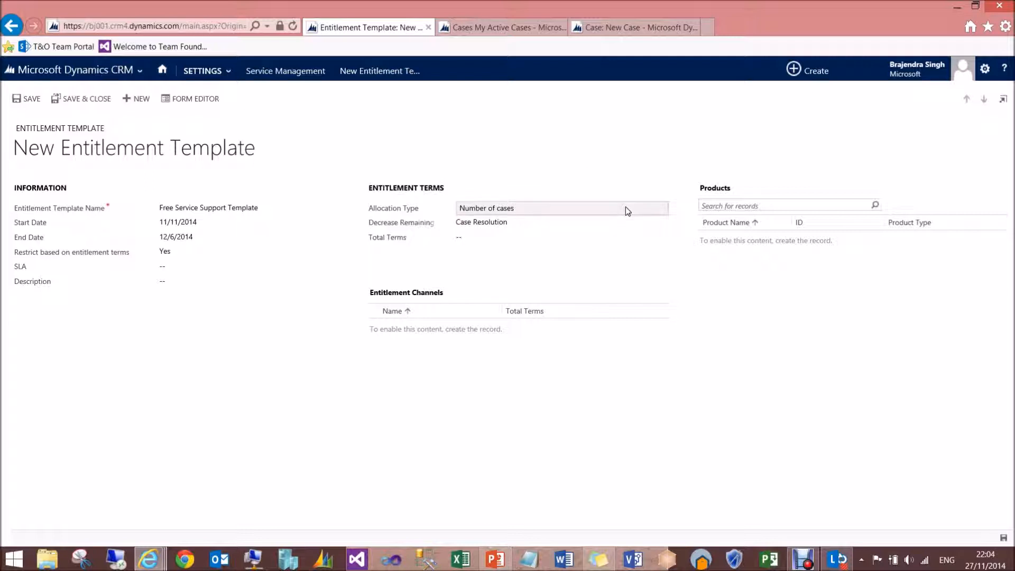
{"action": "left_click", "coordinate": [633, 226]}
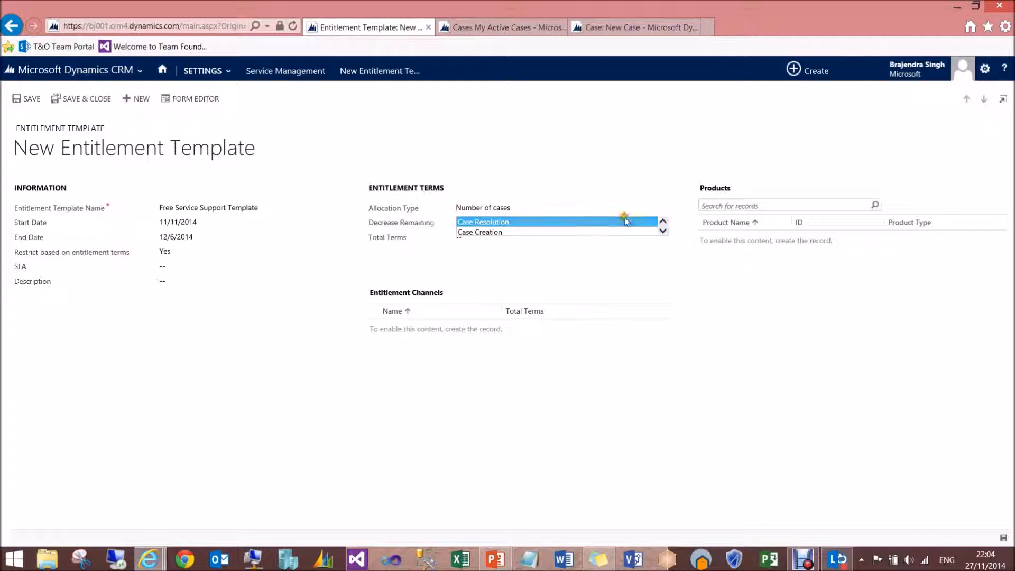
{"action": "left_click", "coordinate": [624, 232]}
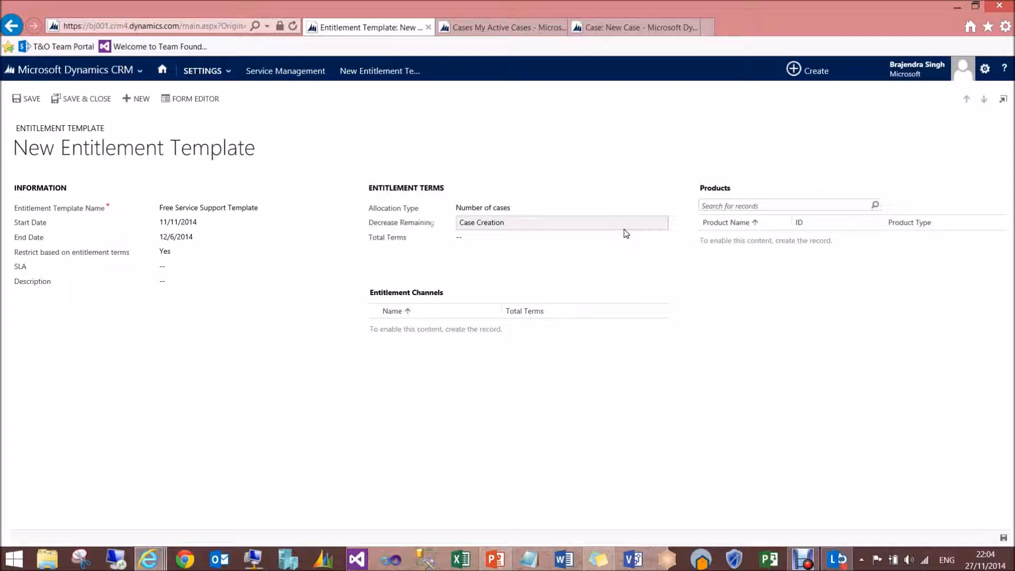
- Set the template's total terms to 3
{"action": "left_click", "coordinate": [463, 239]}
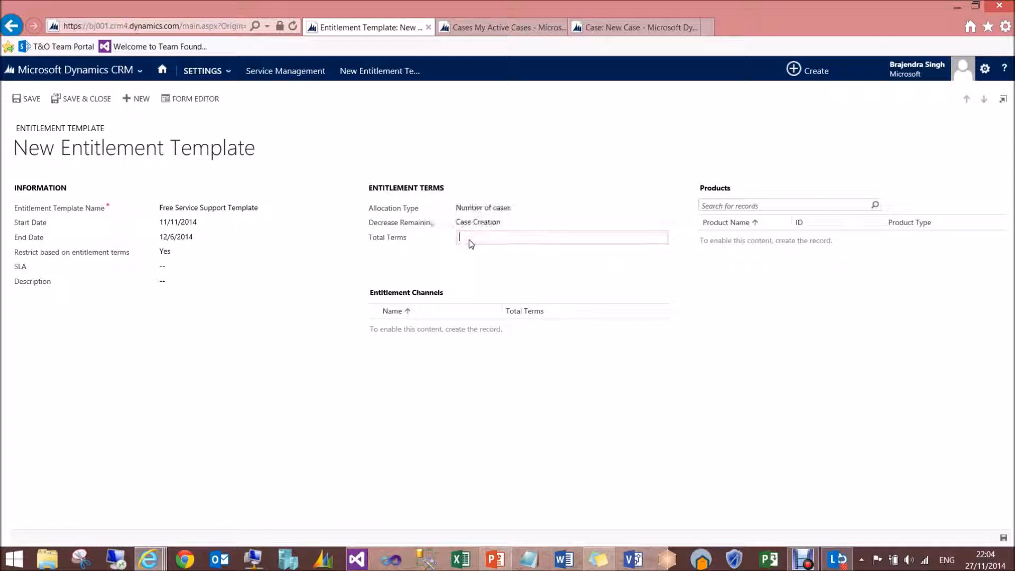
{"action": "type", "text": "3"}
{"action": "key", "text": "Tab"}
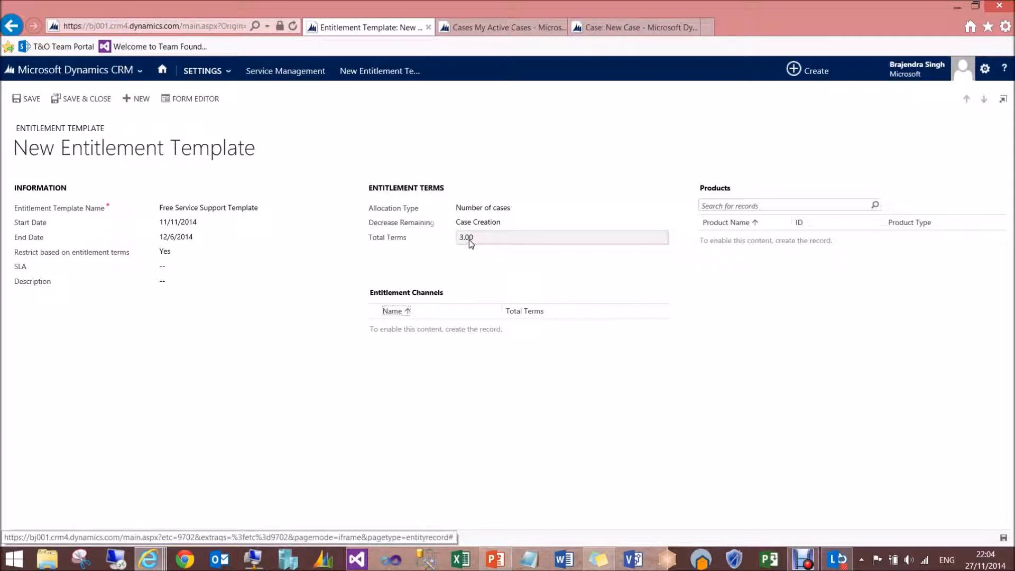
{"action": "left_click", "coordinate": [384, 257]}
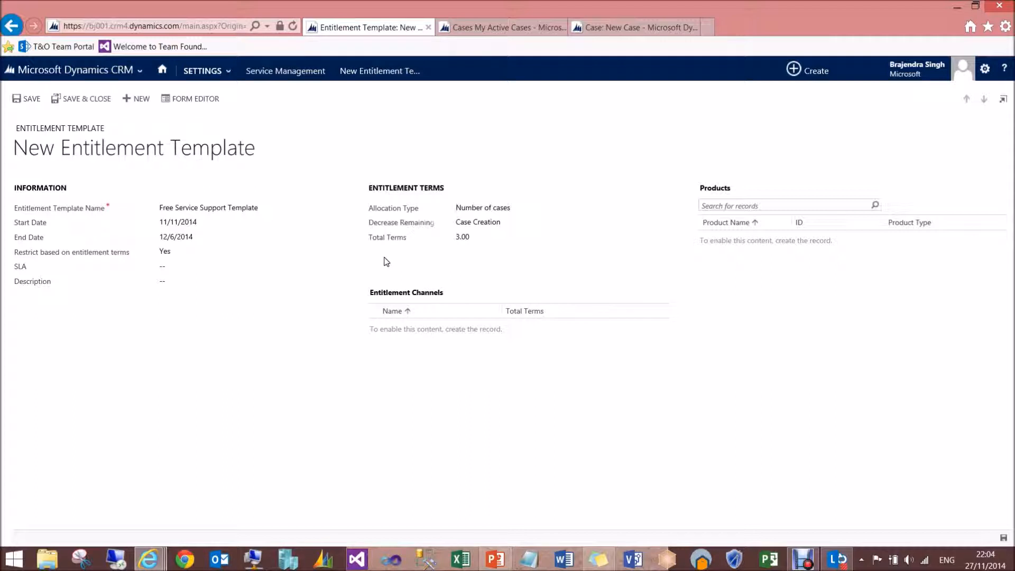
- Check the allocation type options, keep Number of cases, and save the entitlement template
{"action": "left_click", "coordinate": [570, 225]}
{"action": "left_click", "coordinate": [603, 212]}
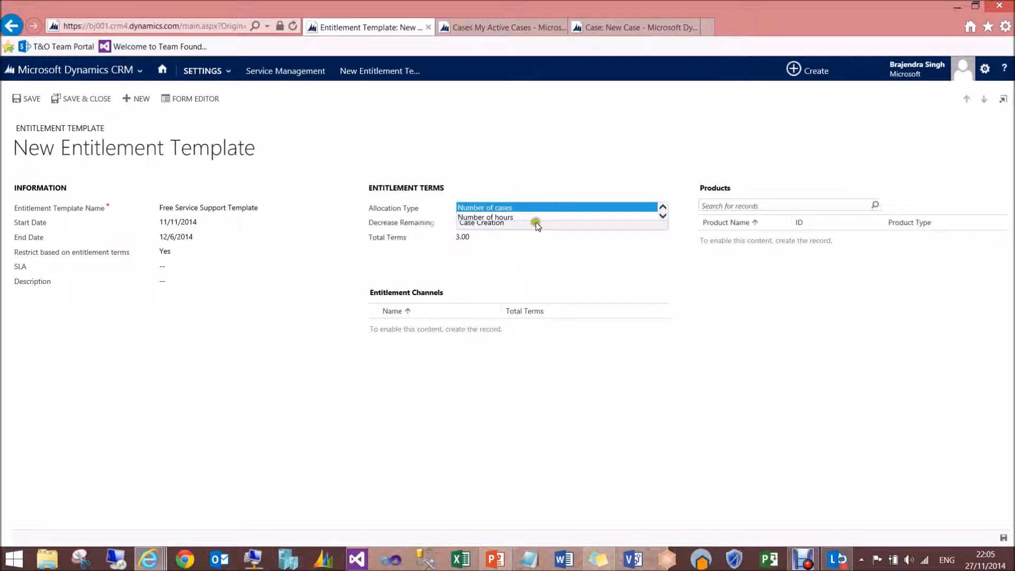
{"action": "left_click", "coordinate": [520, 209]}
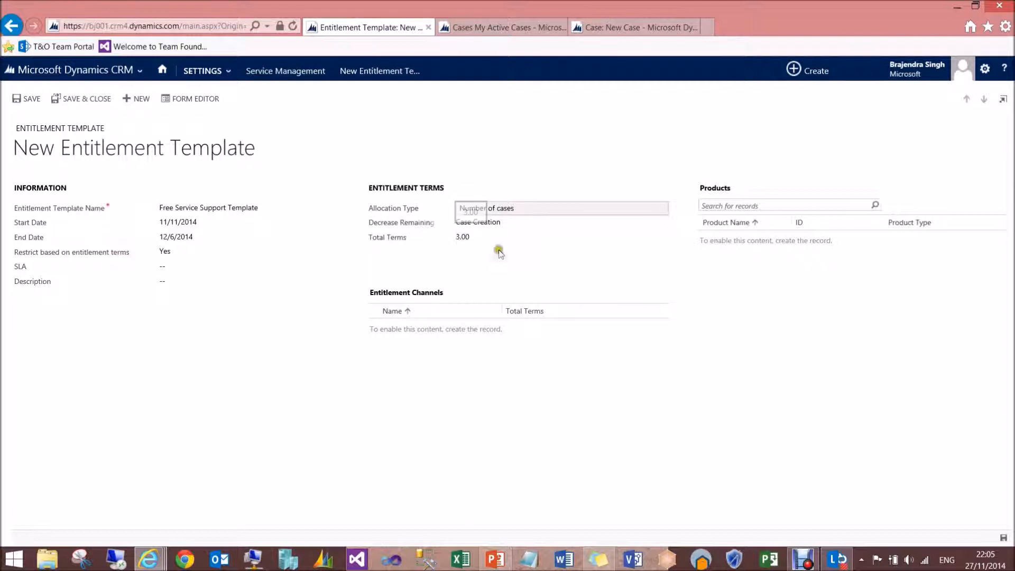
{"action": "left_click", "coordinate": [514, 235]}
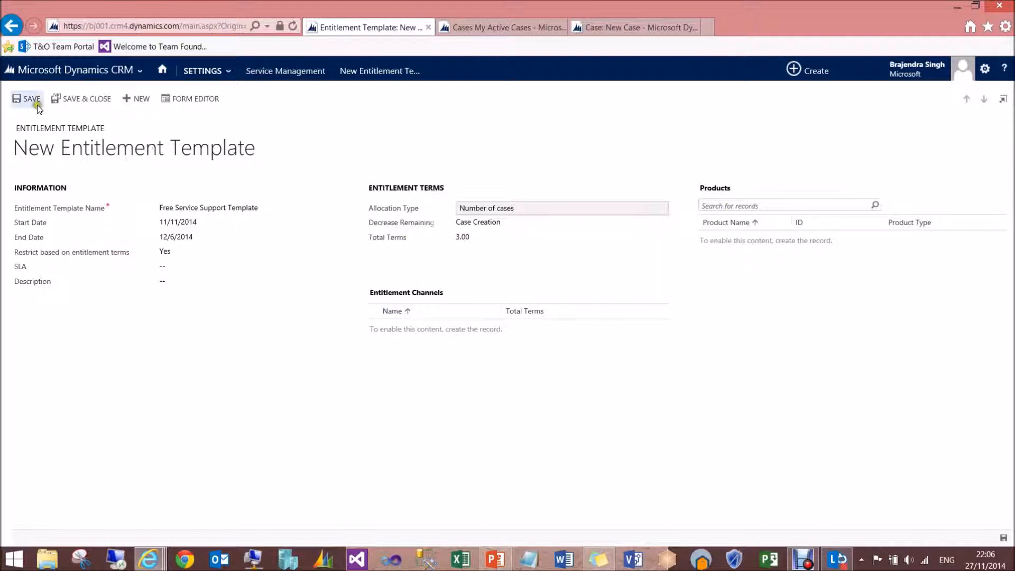
{"action": "left_click", "coordinate": [20, 97]}
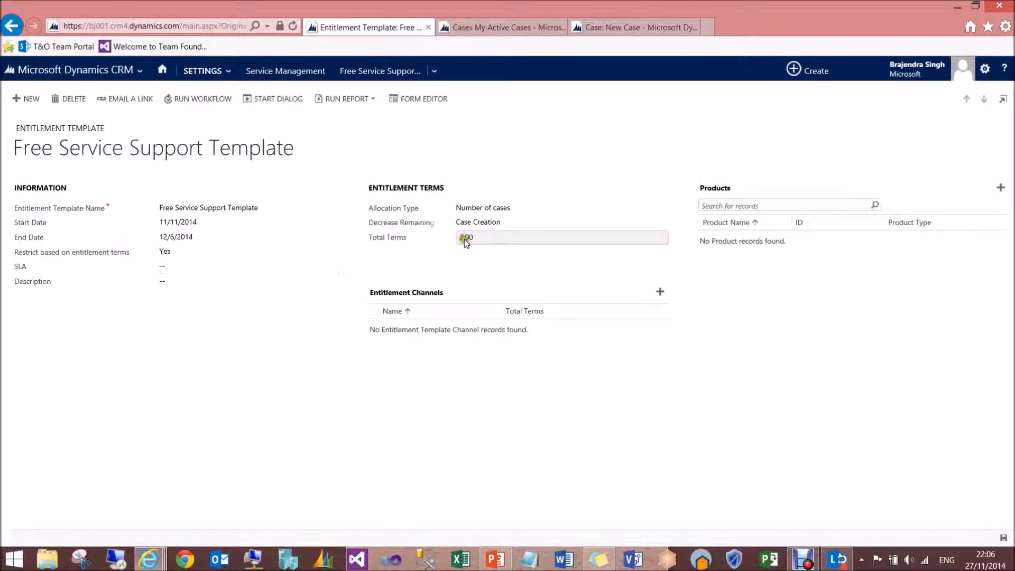
- Check the Agency field on the new case form against the template's entitlement channels, returning to the template
{"action": "left_click", "coordinate": [656, 294]}
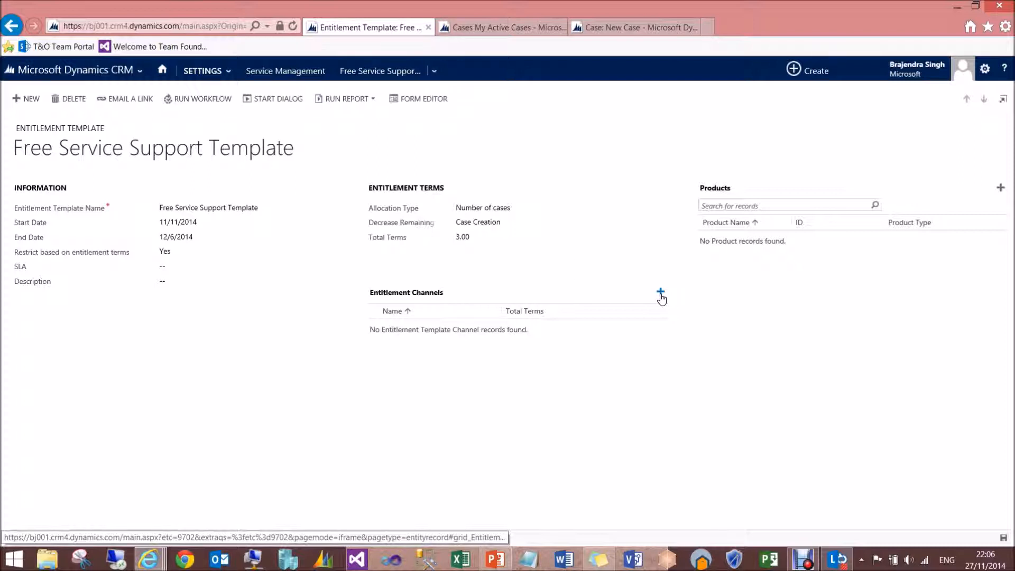
{"action": "left_click", "coordinate": [640, 29]}
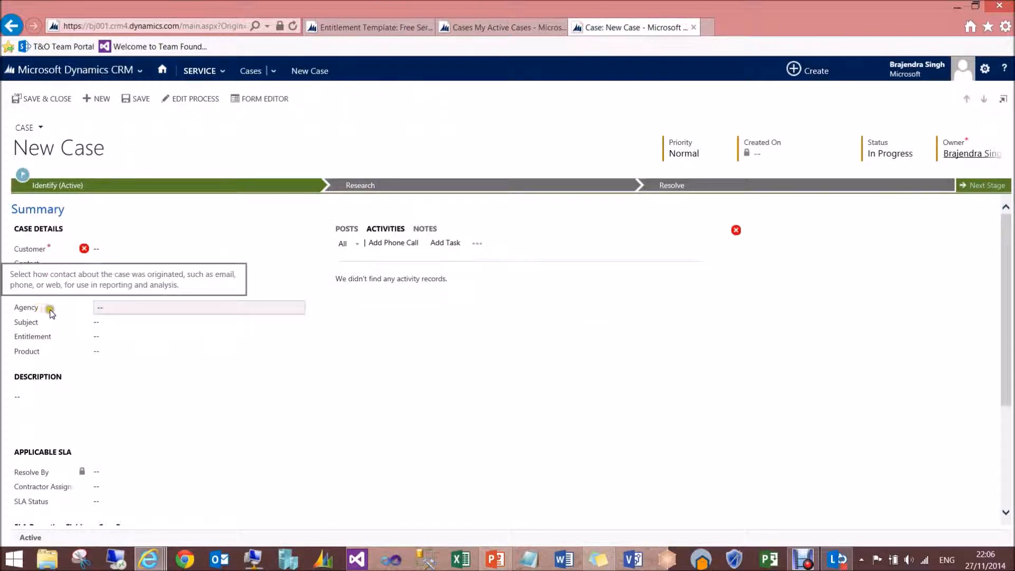
{"action": "left_click", "coordinate": [385, 29]}
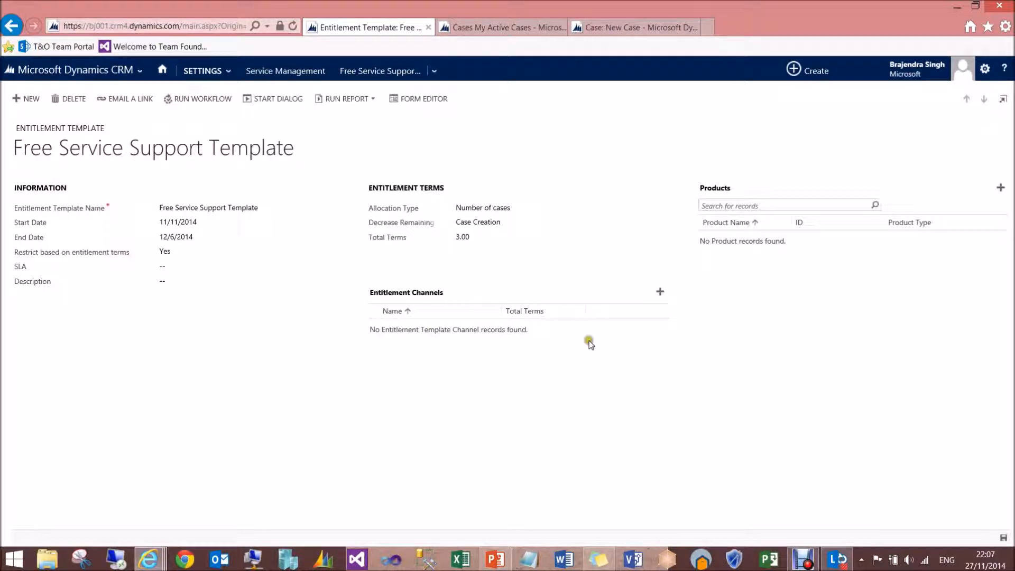
- Add a Selling Agency entitlement channel to the template with total terms of 3
{"action": "left_click", "coordinate": [661, 292]}
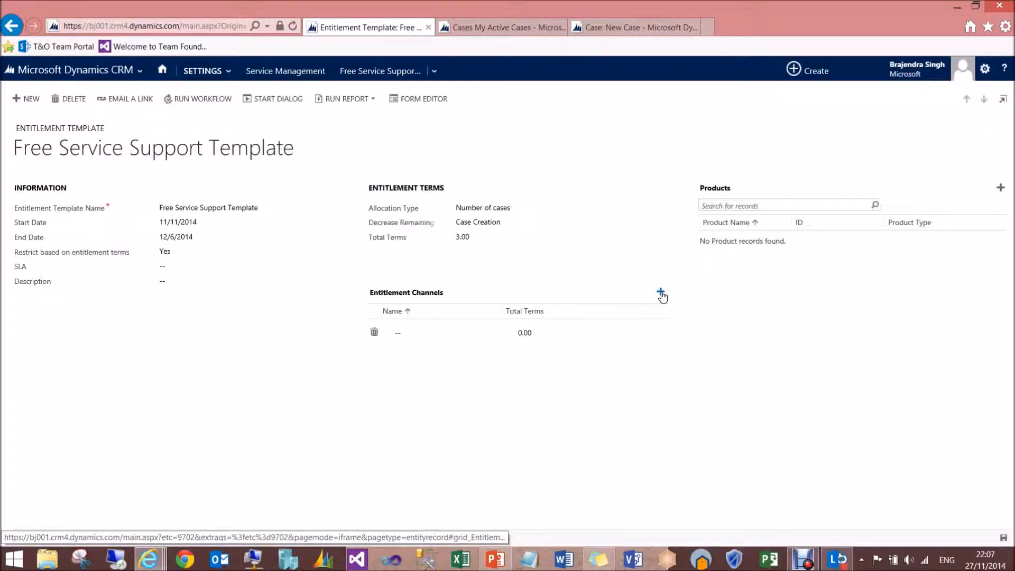
{"action": "left_click", "coordinate": [444, 332]}
{"action": "left_click", "coordinate": [455, 336]}
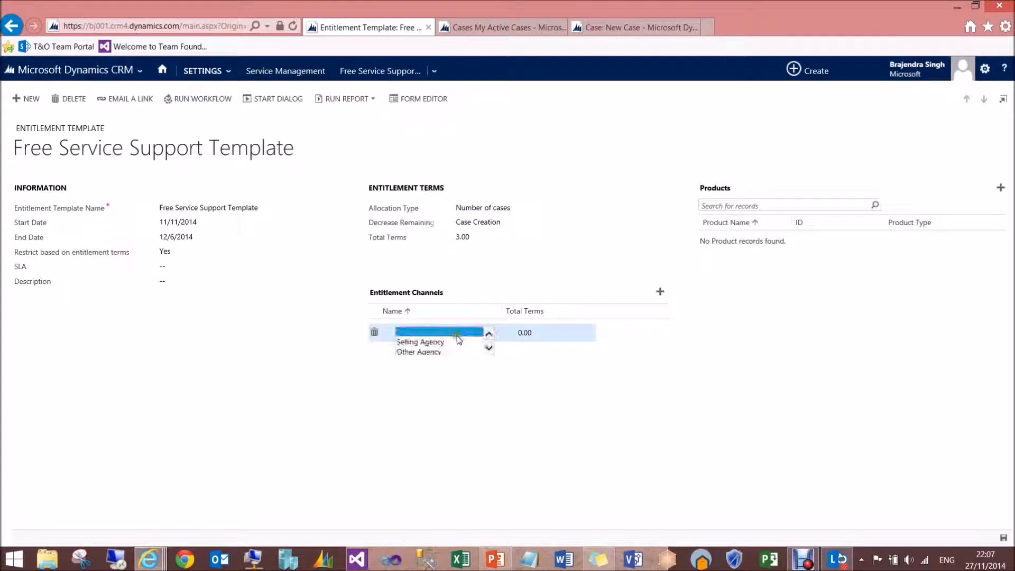
{"action": "left_click", "coordinate": [437, 344]}
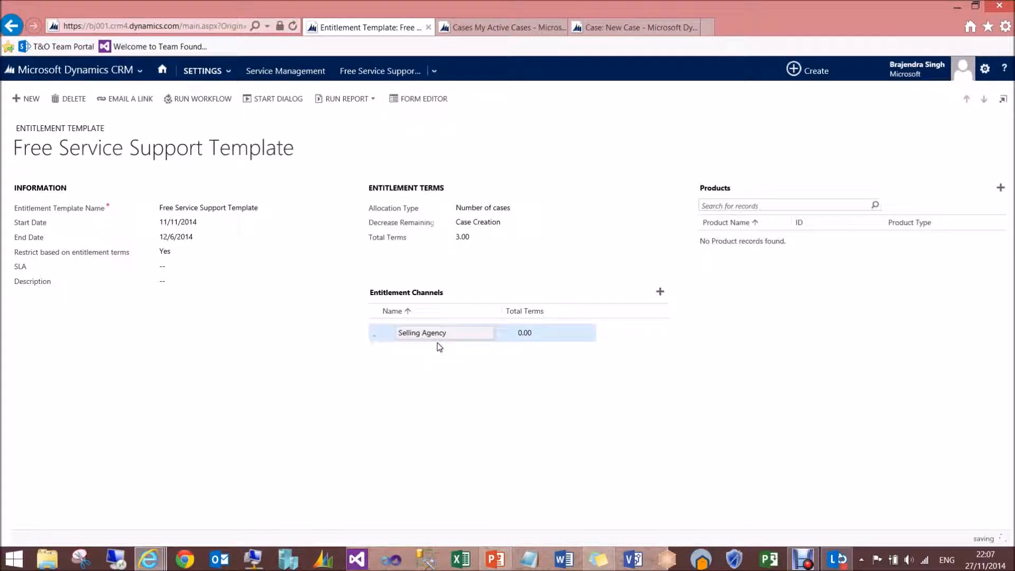
{"action": "left_click", "coordinate": [454, 352]}
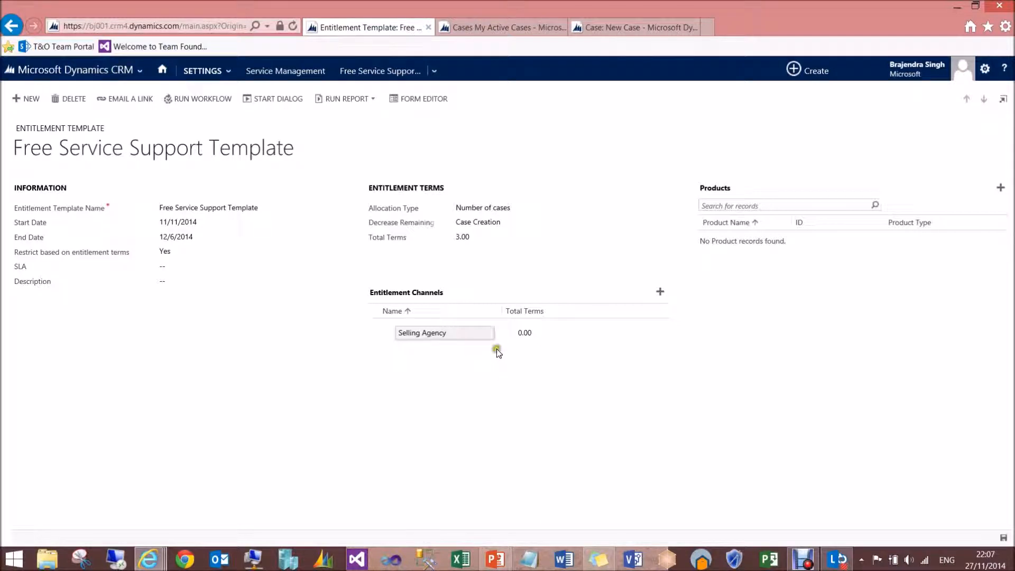
{"action": "left_click", "coordinate": [539, 339]}
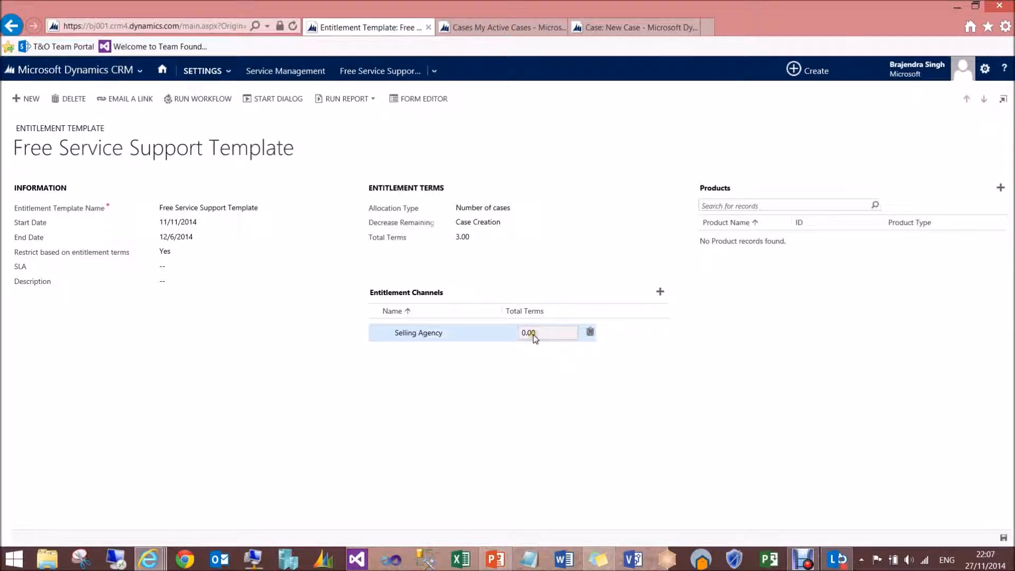
{"action": "type", "text": "3"}
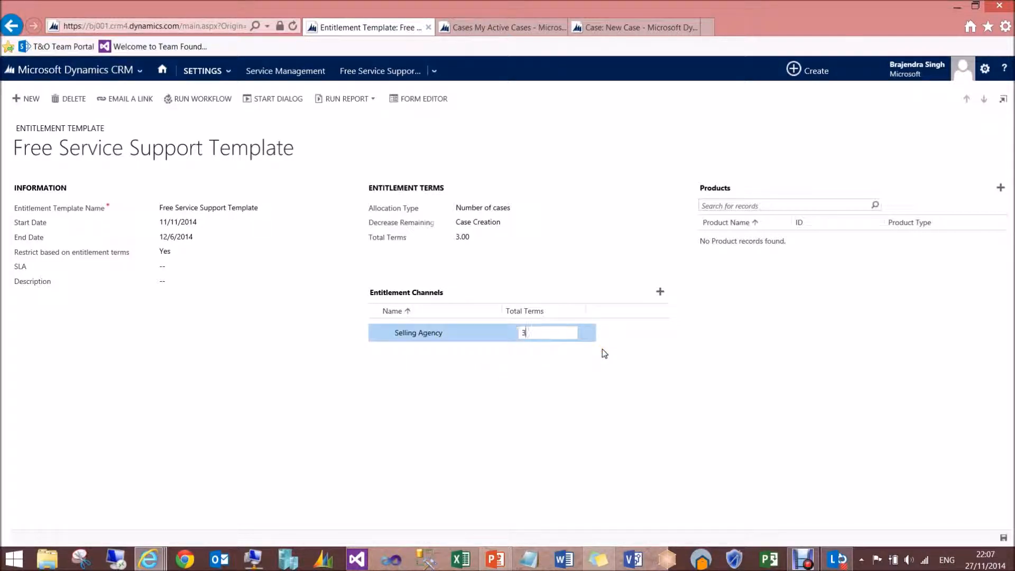
{"action": "key", "text": "Tab"}
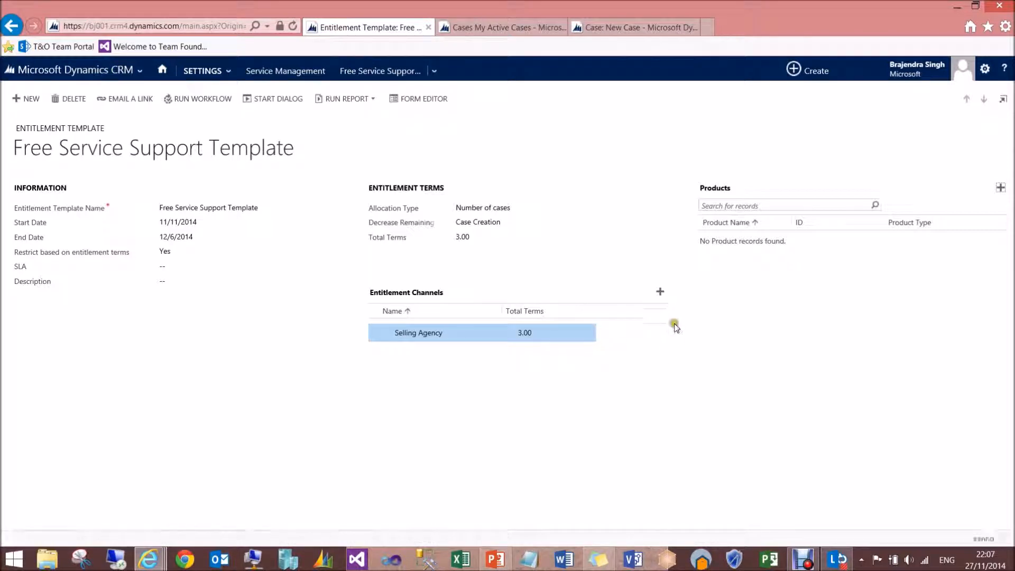
- Add a second entitlement channel for Other Agency with total terms of 2
{"action": "left_click", "coordinate": [660, 291]}
{"action": "left_click", "coordinate": [454, 332]}
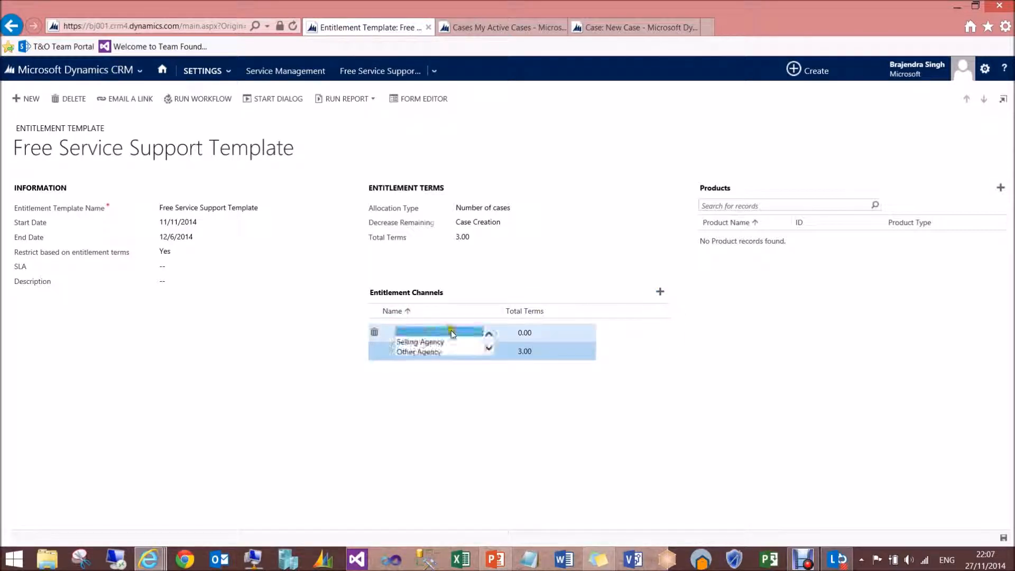
{"action": "left_click", "coordinate": [461, 332]}
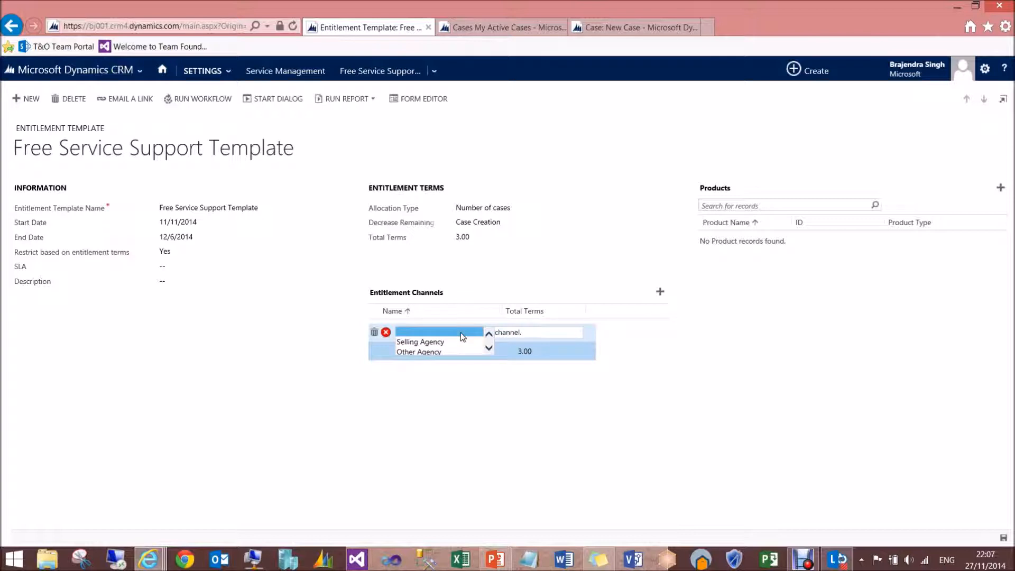
{"action": "left_click", "coordinate": [445, 353]}
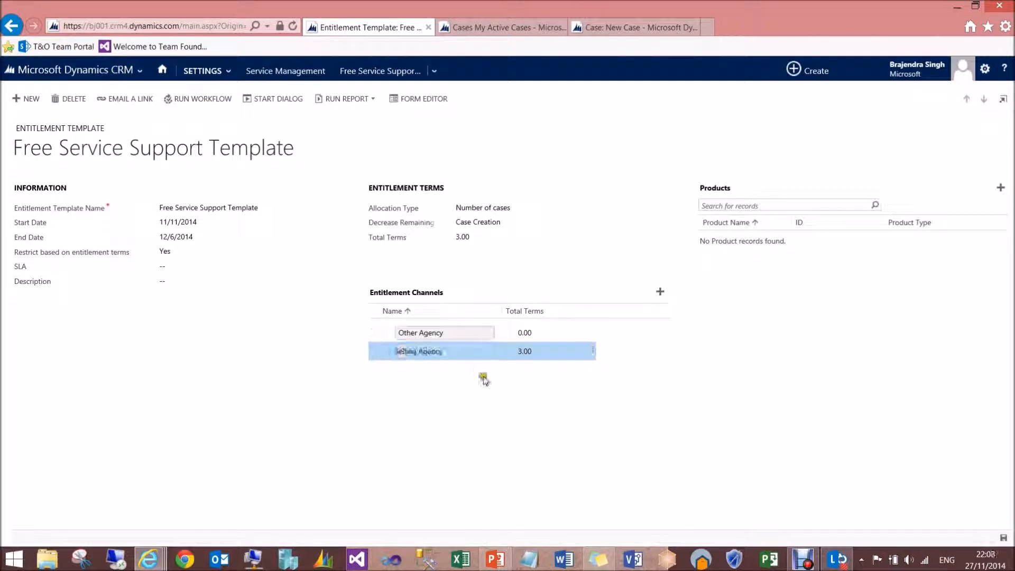
{"action": "left_click", "coordinate": [555, 332]}
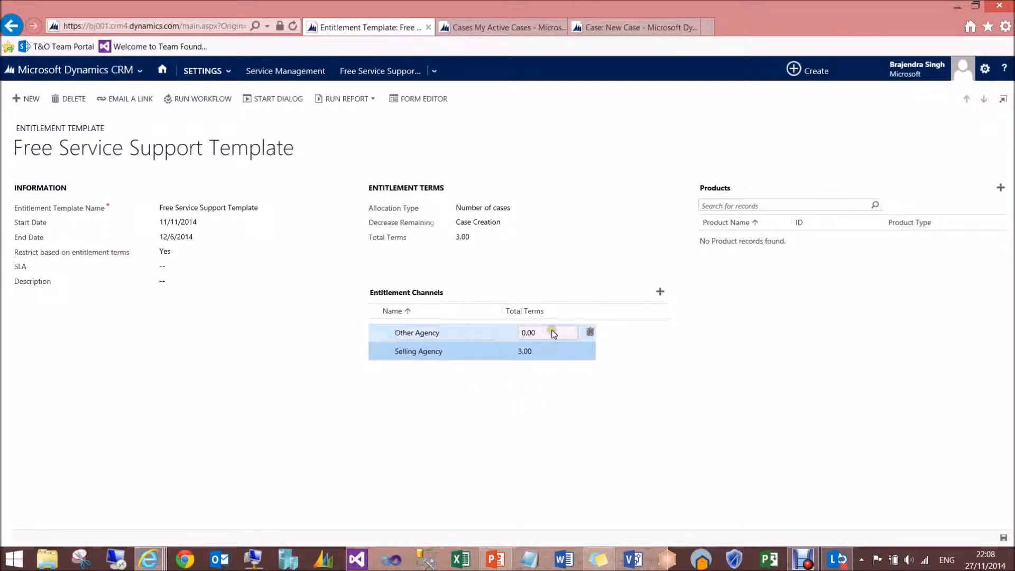
{"action": "type", "text": "2"}
{"action": "key", "text": "Tab"}
{"action": "left_click", "coordinate": [506, 447]}
- Try to set the Other Agency channel's total terms to 4 and check how the row validates
{"action": "left_click", "coordinate": [549, 326]}
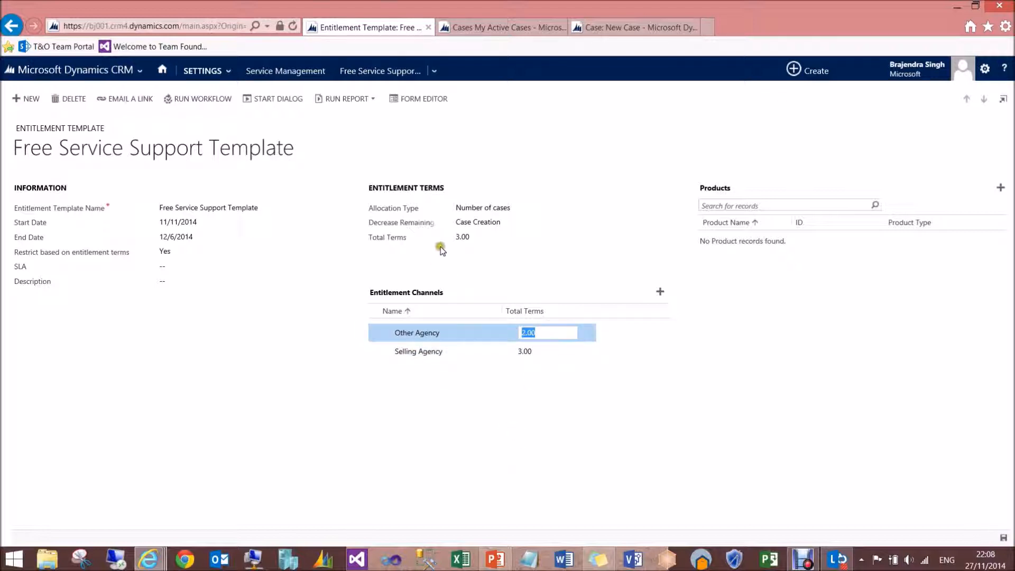
{"action": "type", "text": "4"}
{"action": "key", "text": "Tab"}
{"action": "left_click", "coordinate": [403, 398]}
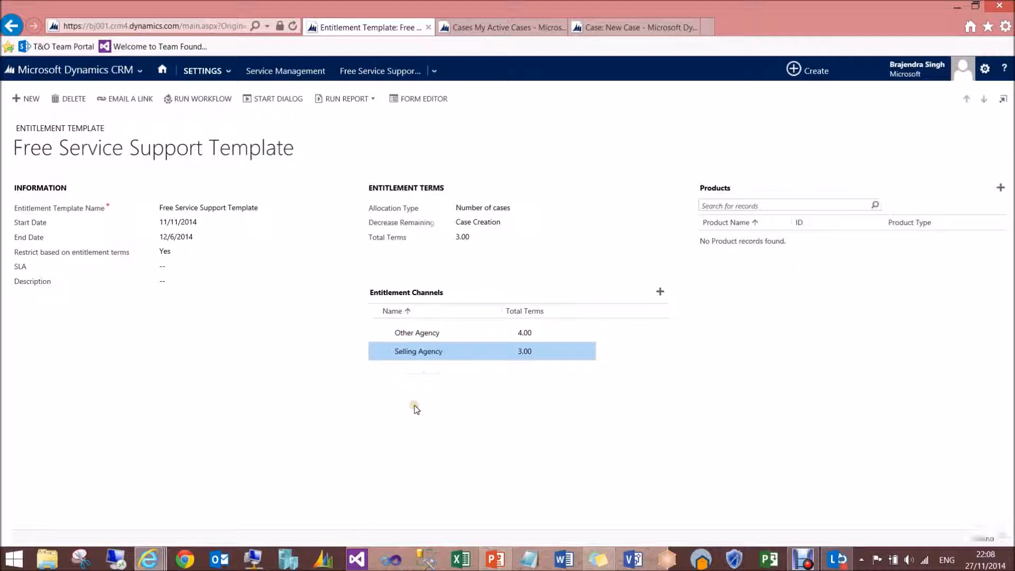
{"action": "mouse_move", "coordinate": [372, 333]}
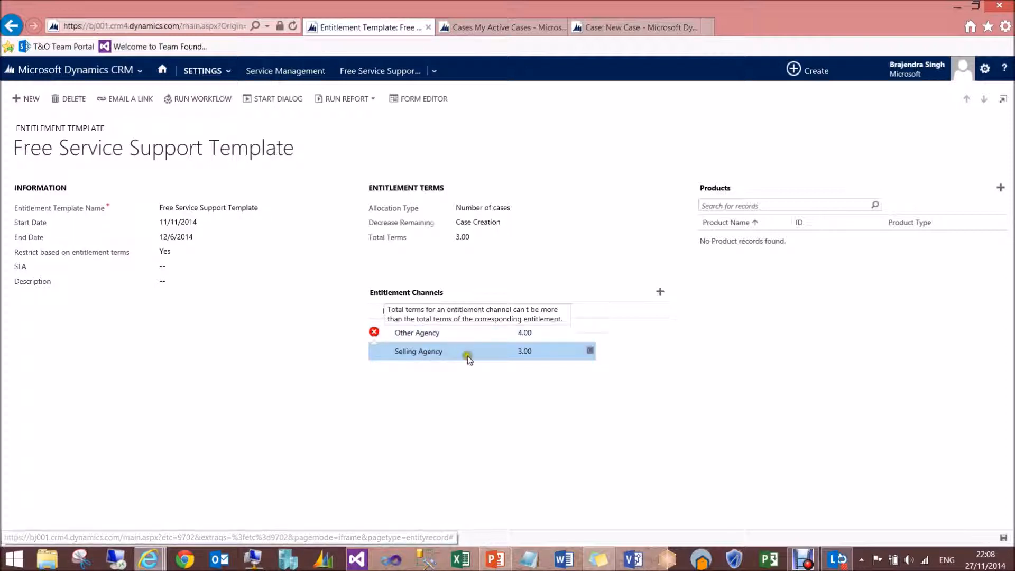
- Set the Other Agency channel's total terms back to 2
{"action": "left_click", "coordinate": [533, 338]}
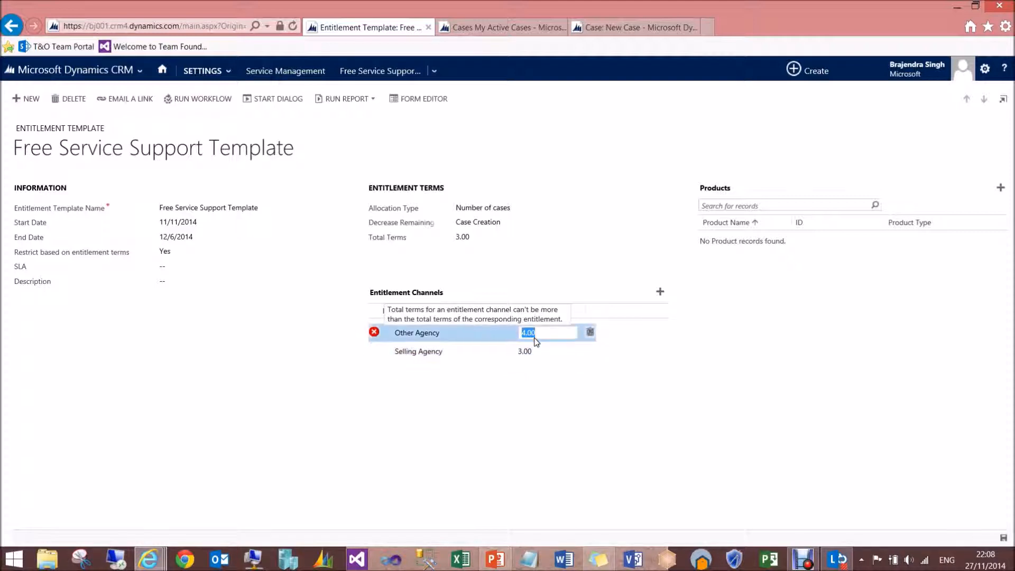
{"action": "type", "text": "2"}
{"action": "key", "text": "Tab"}
{"action": "left_click", "coordinate": [558, 422]}
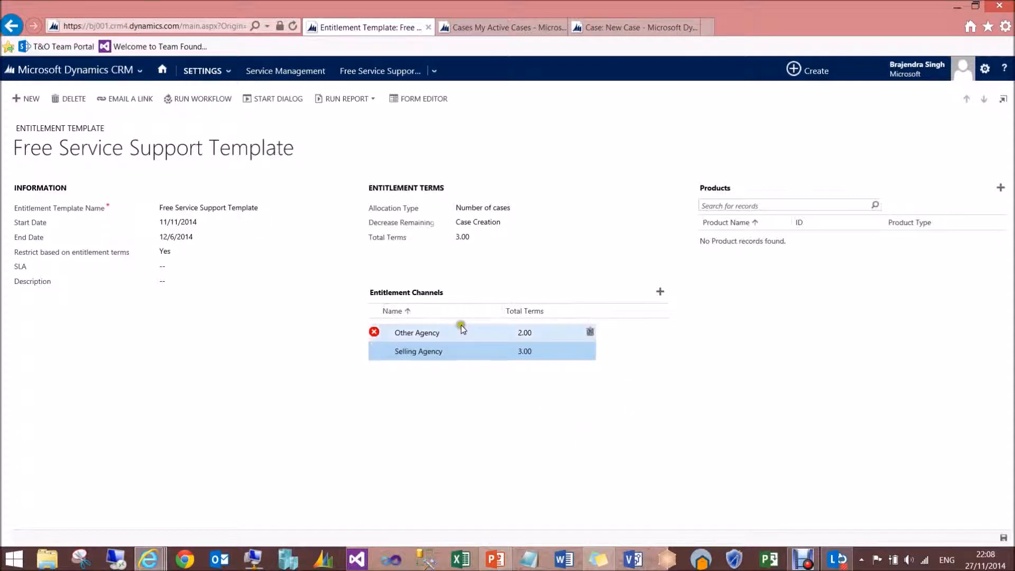
- Delete the Other Agency row from the template's entitlement channels
{"action": "left_click", "coordinate": [443, 349]}
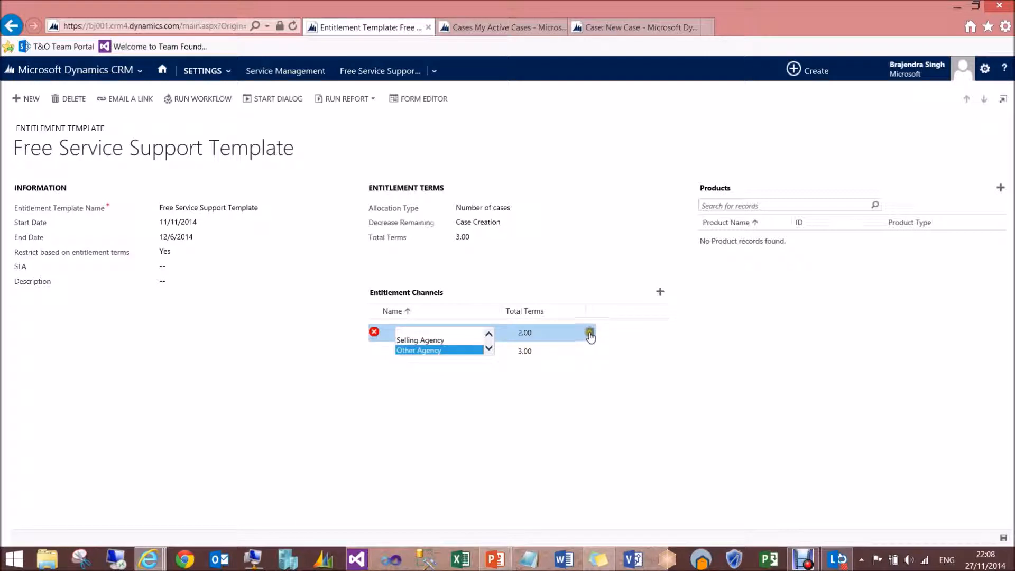
{"action": "left_click", "coordinate": [590, 333]}
{"action": "left_click", "coordinate": [590, 353]}
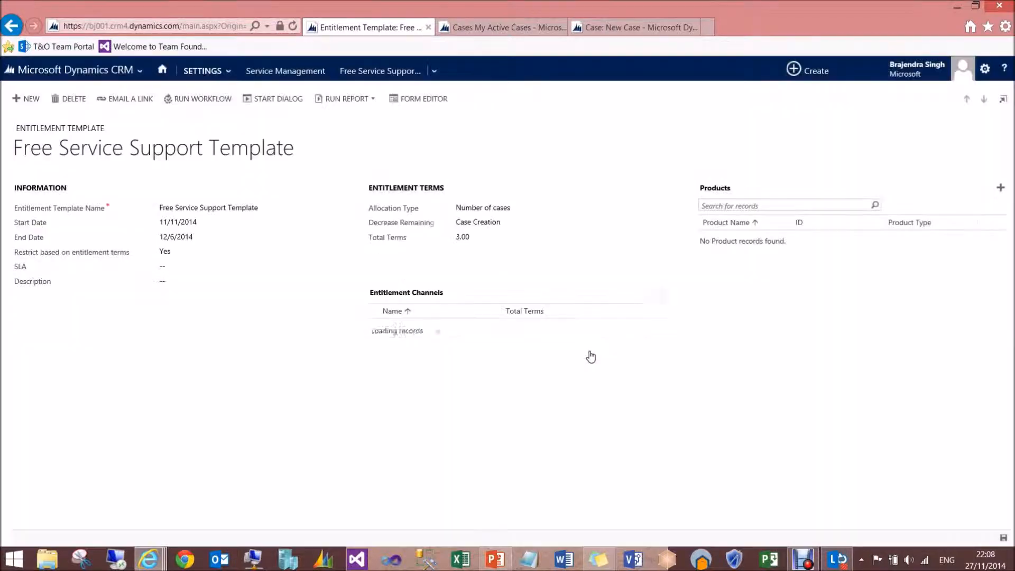
- Create the Other Agency entitlement channel again with total terms of 2
{"action": "left_click", "coordinate": [665, 296]}
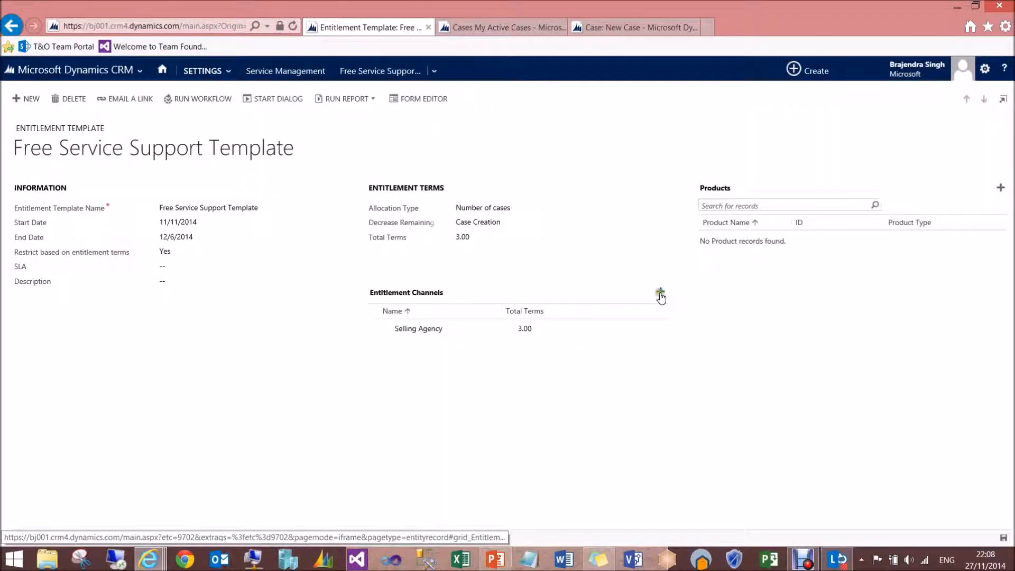
{"action": "left_click", "coordinate": [455, 326]}
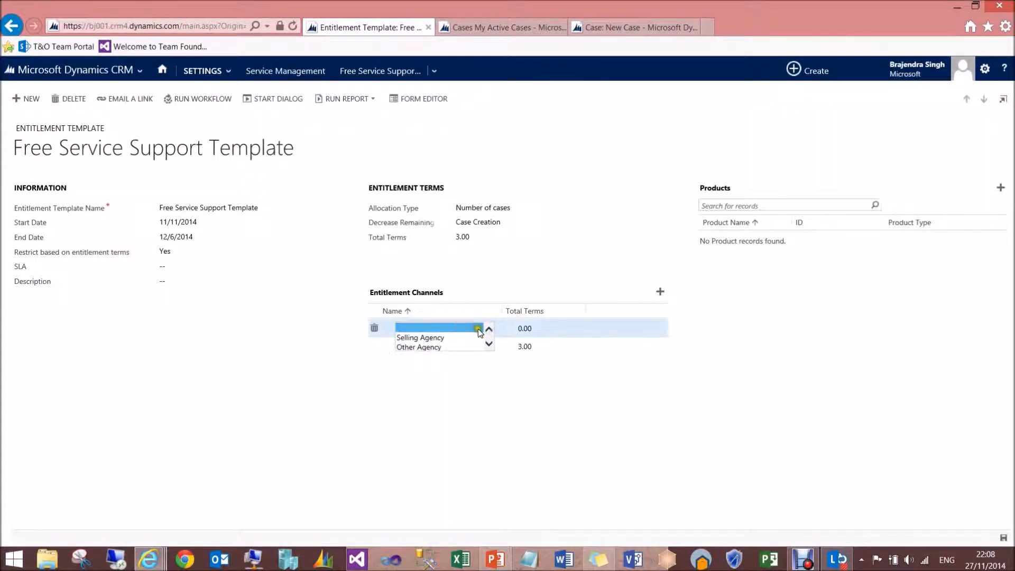
{"action": "left_click", "coordinate": [448, 346]}
{"action": "left_click", "coordinate": [541, 331]}
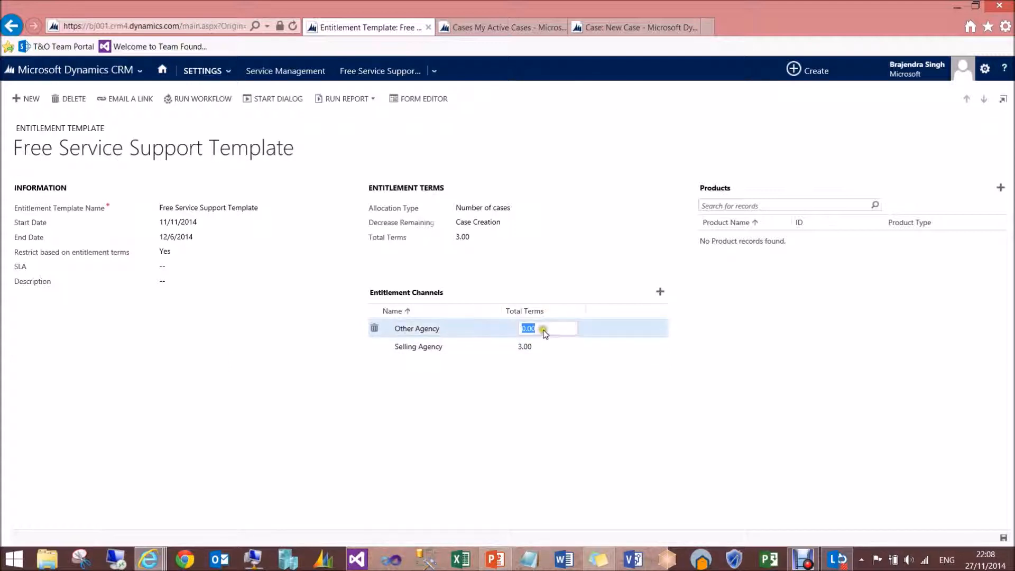
{"action": "type", "text": "2"}
{"action": "key", "text": "Tab"}
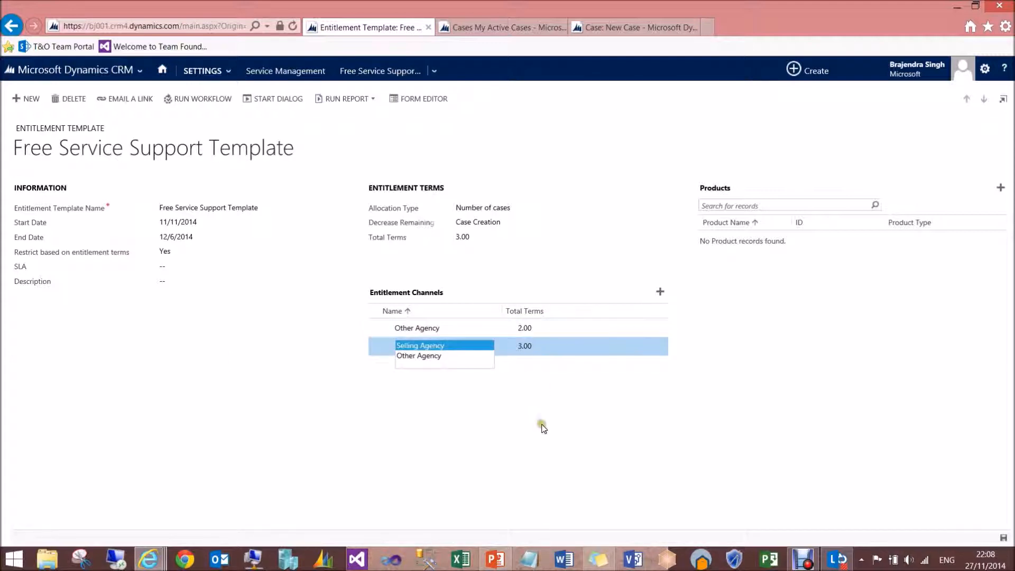
{"action": "left_click", "coordinate": [543, 426]}
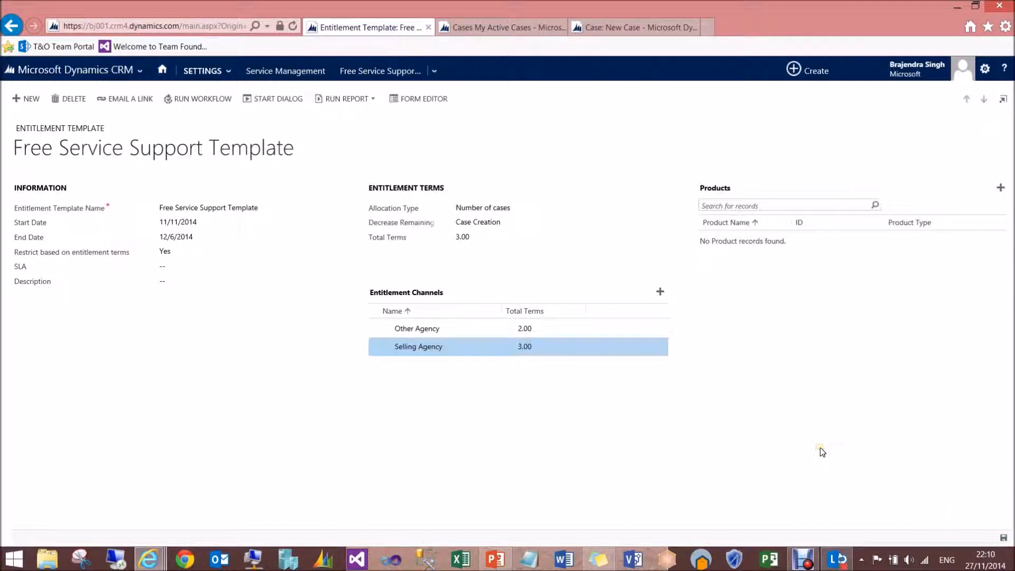
- Start a new entitlement in Service Management based on the Free Service Support Template
{"action": "left_click", "coordinate": [284, 72]}
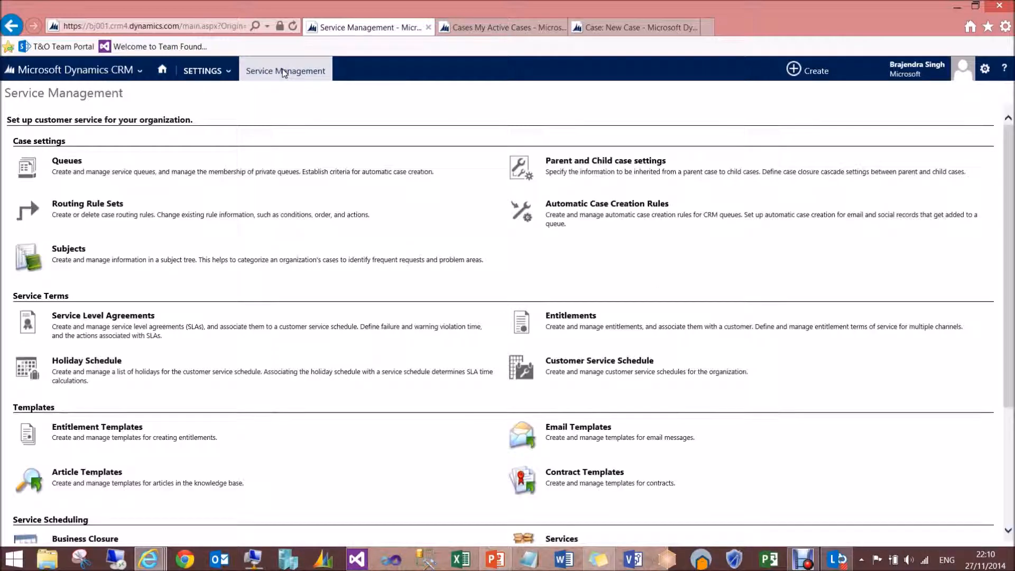
{"action": "left_click", "coordinate": [569, 317]}
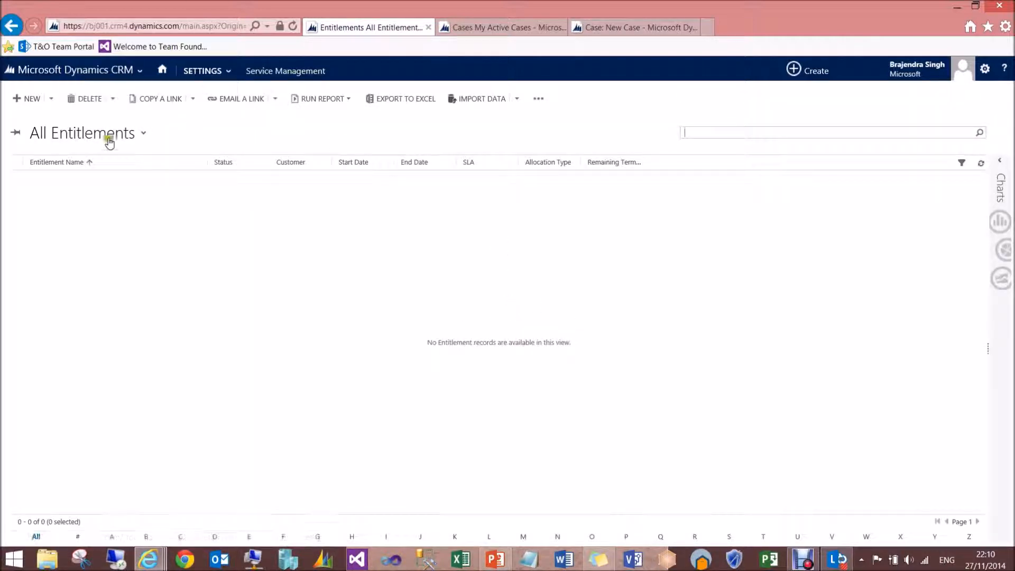
{"action": "left_click", "coordinate": [53, 106]}
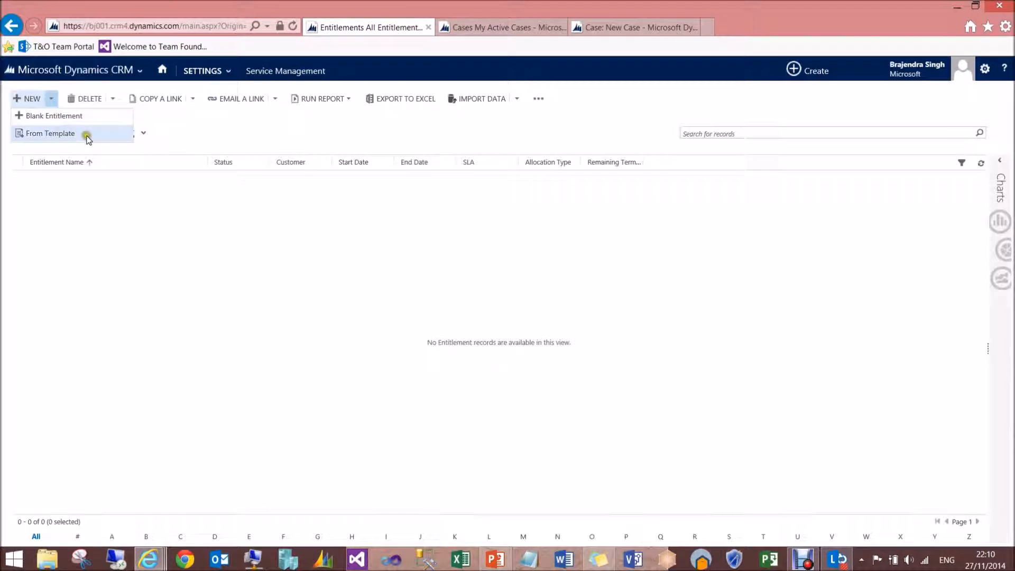
{"action": "left_click", "coordinate": [74, 134]}
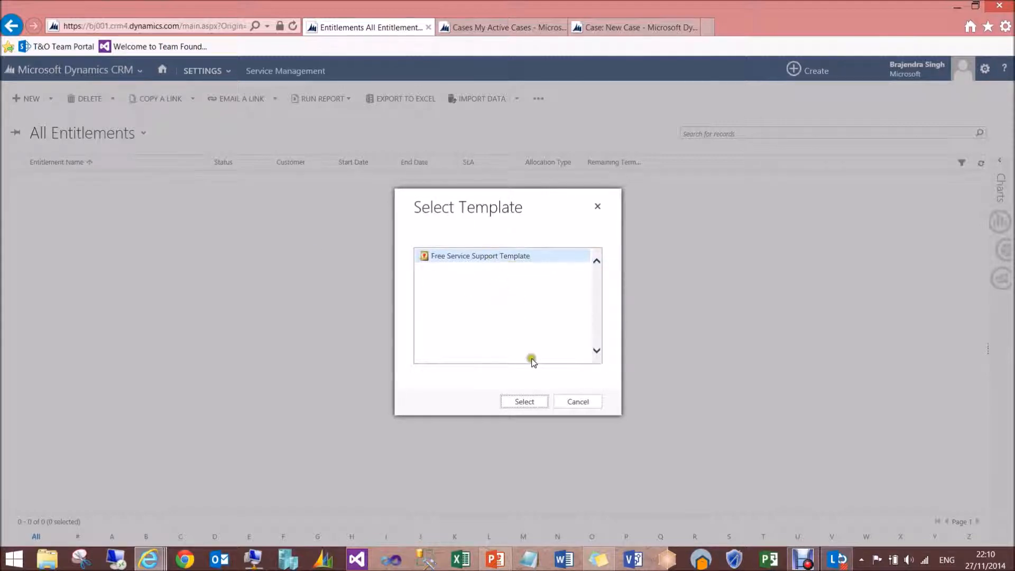
{"action": "left_click", "coordinate": [525, 402]}
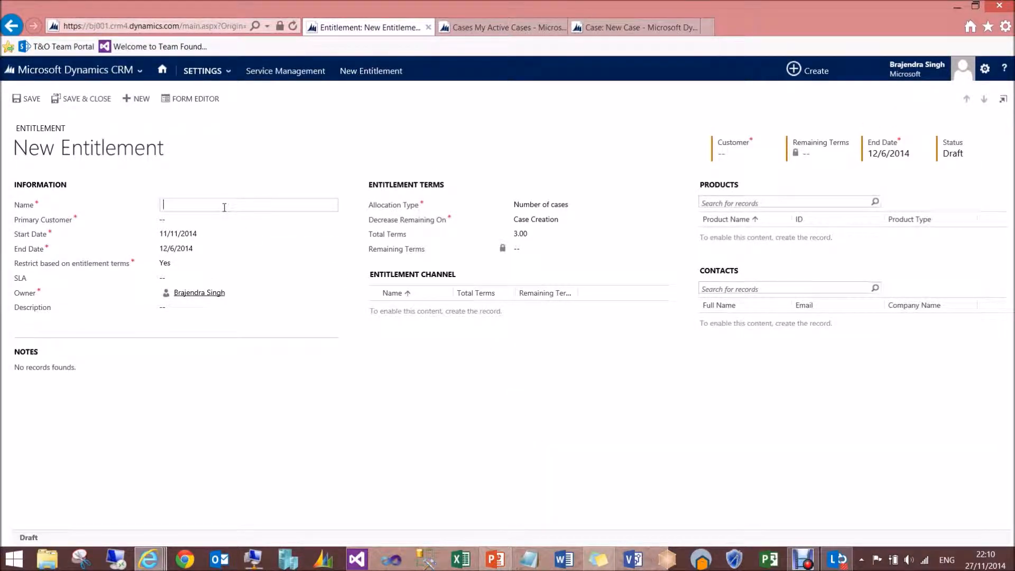
- Name the new entitlement "Free Service Support for A. Datum"
{"action": "left_click", "coordinate": [219, 210]}
{"action": "type", "text": "Free Serc"}
{"action": "type", "text": "ice"}
{"action": "key", "text": "BackSpace"}
{"action": "key", "text": "BackSpace"}
{"action": "key", "text": "BackSpace"}
{"action": "type", "text": "vice Supp"}
{"action": "type", "text": "ort "}
{"action": "type", "text": "For 3"}
{"action": "key", "text": "BackSpace"}
{"action": "key", "text": "BackSpace"}
{"action": "key", "text": "BackSpace"}
{"action": "key", "text": "BackSpace"}
{"action": "key", "text": "BackSpace"}
{"action": "type", "text": "for A. Datum"}
- Set the entitlement's primary customer to A. Datum Corporation (sample) and save the record
{"action": "left_click", "coordinate": [319, 221]}
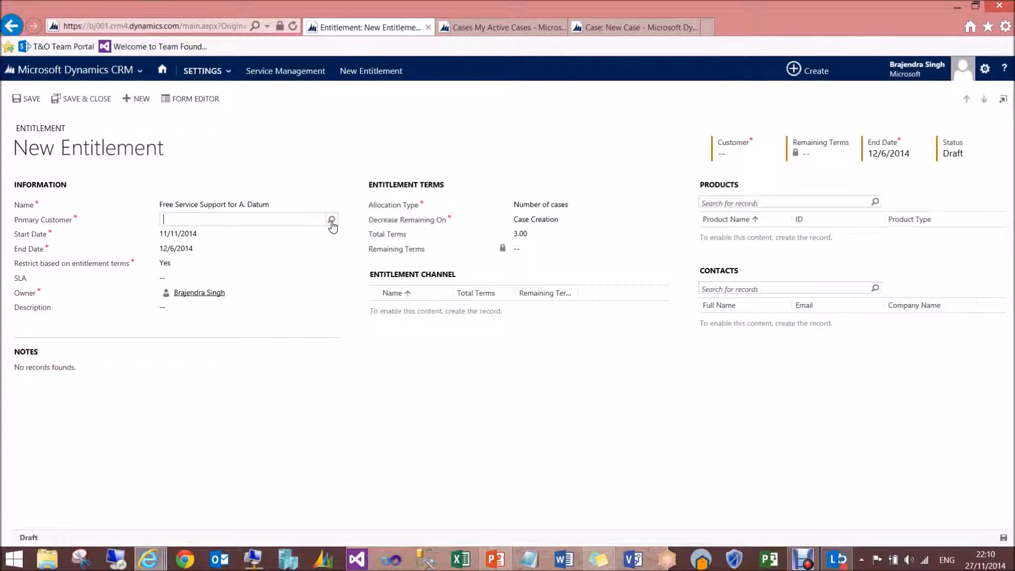
{"action": "left_click", "coordinate": [332, 220]}
{"action": "left_click", "coordinate": [248, 236]}
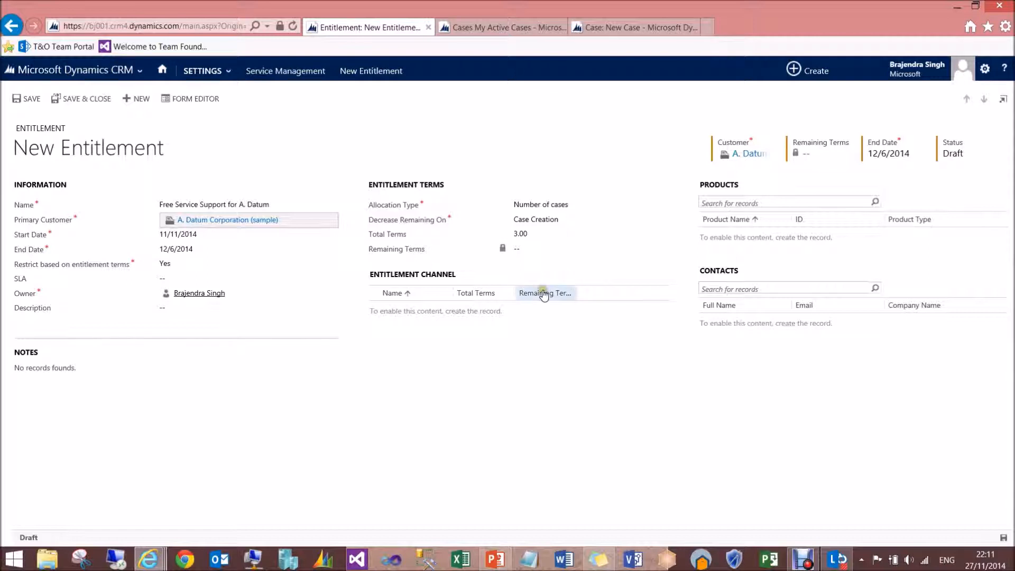
{"action": "left_click", "coordinate": [423, 315]}
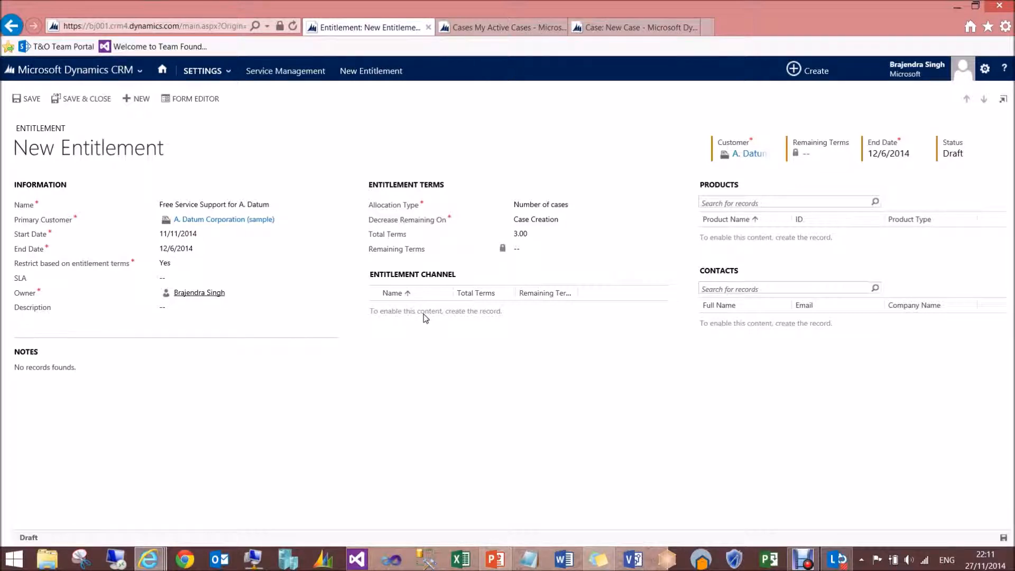
{"action": "left_click", "coordinate": [1004, 538]}
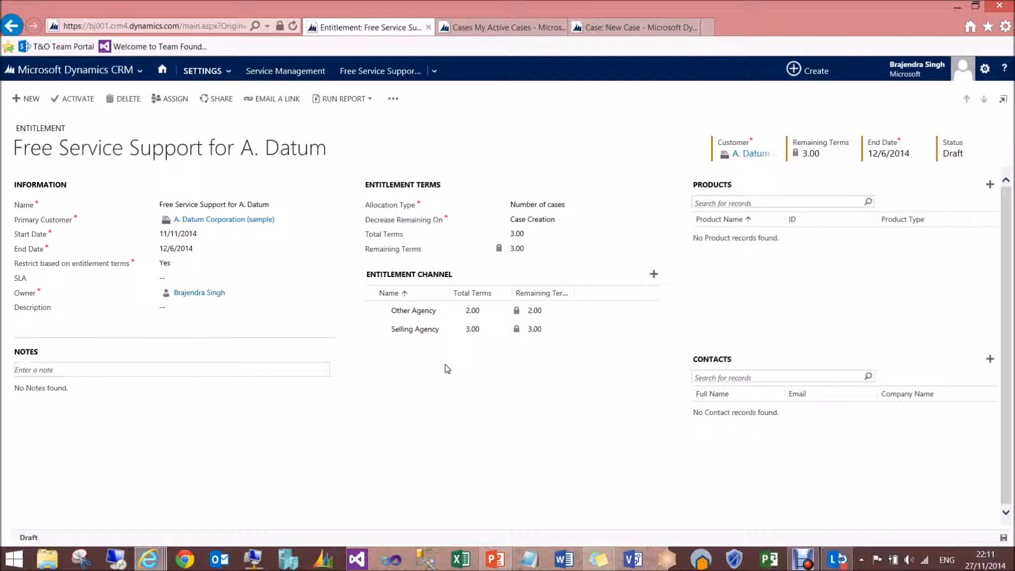
- Activate the Free Service Support for A. Datum entitlement and go to the My Active Cases list
{"action": "left_click", "coordinate": [439, 330]}
{"action": "left_click", "coordinate": [77, 105]}
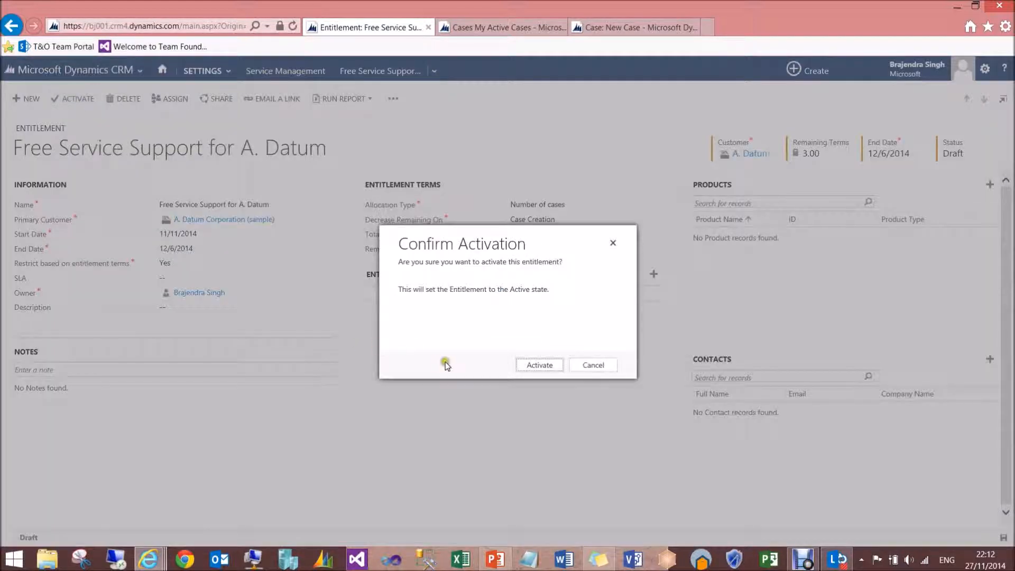
{"action": "left_click", "coordinate": [534, 366]}
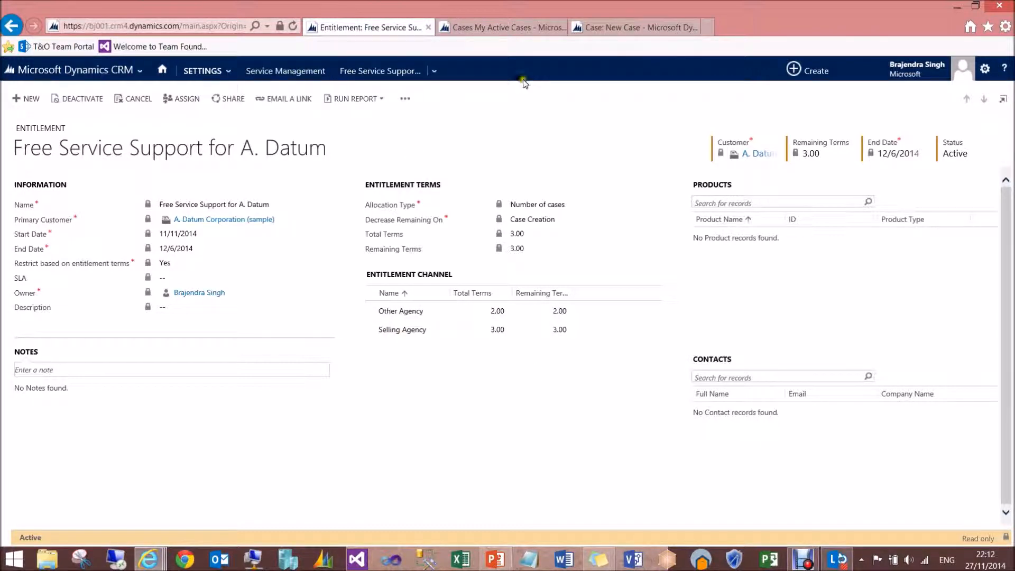
{"action": "left_click", "coordinate": [497, 27]}
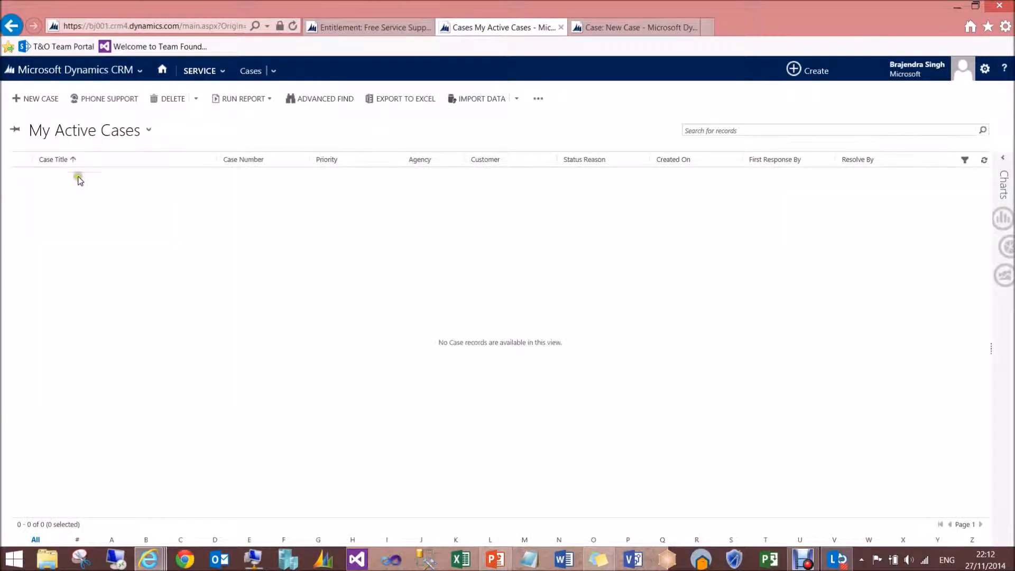
- Start a new case and set its customer to A. Datum Corporation (sample)
{"action": "left_click", "coordinate": [37, 100]}
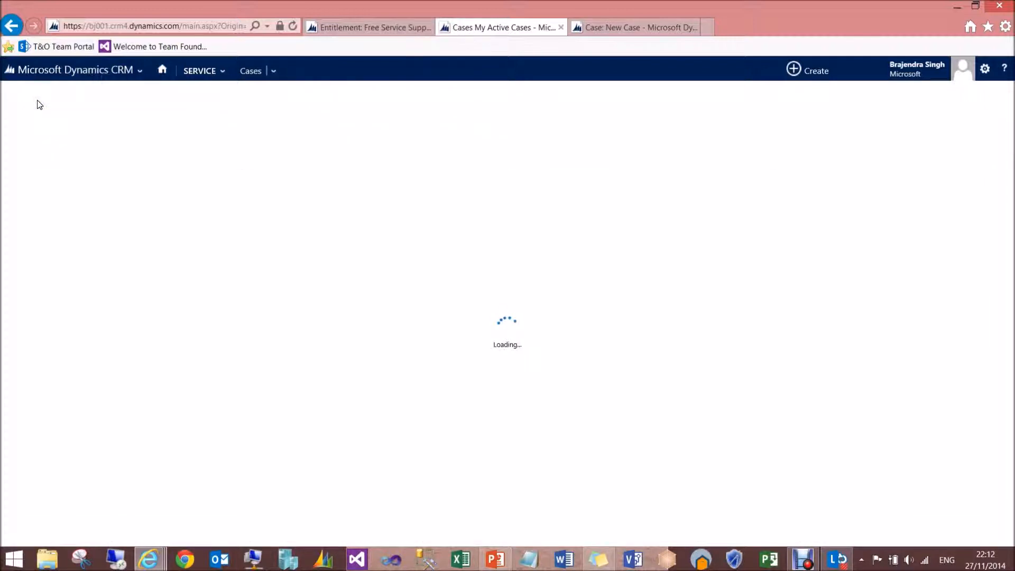
{"action": "left_click", "coordinate": [109, 252]}
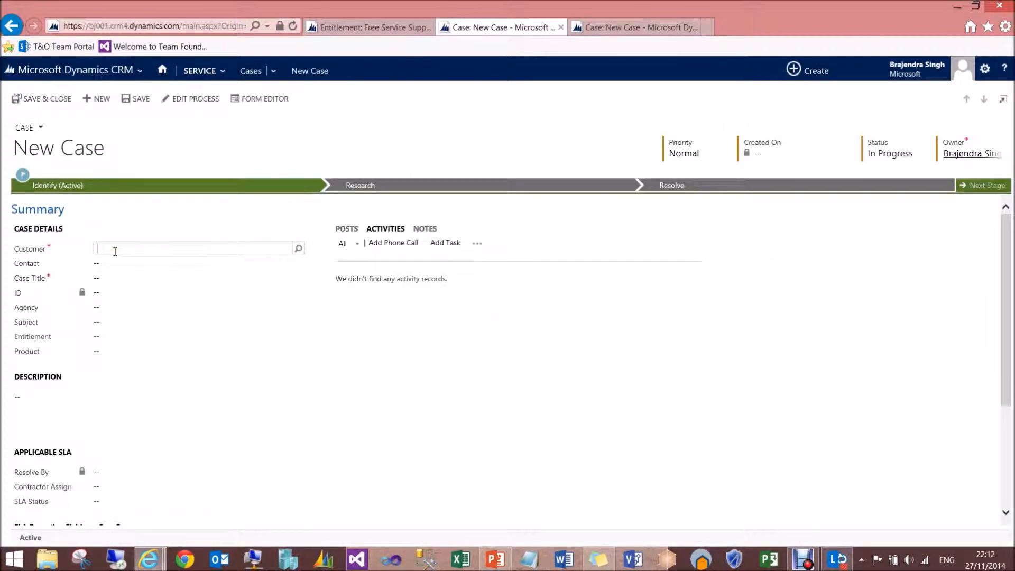
{"action": "left_click", "coordinate": [300, 252]}
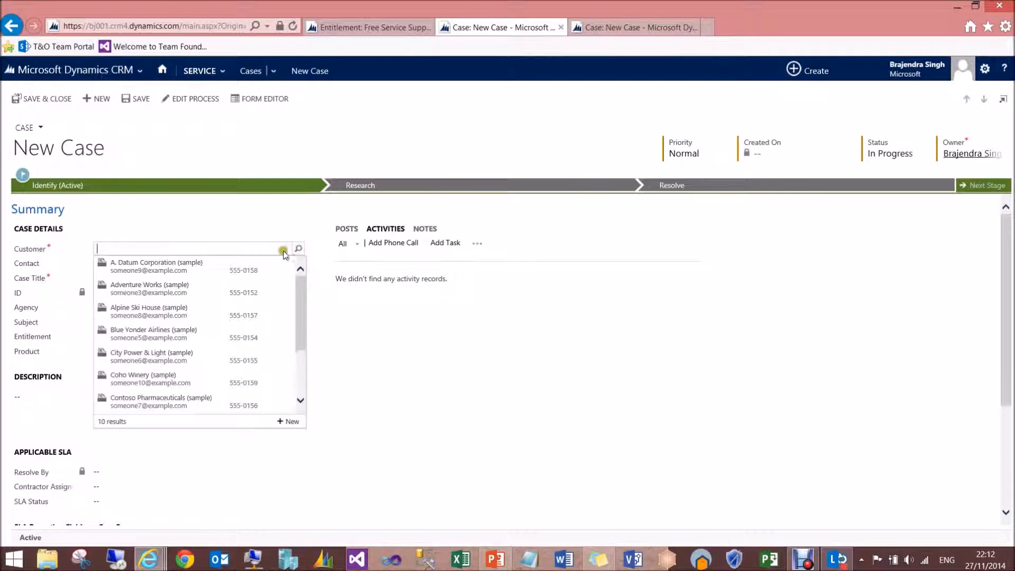
{"action": "left_click", "coordinate": [227, 269]}
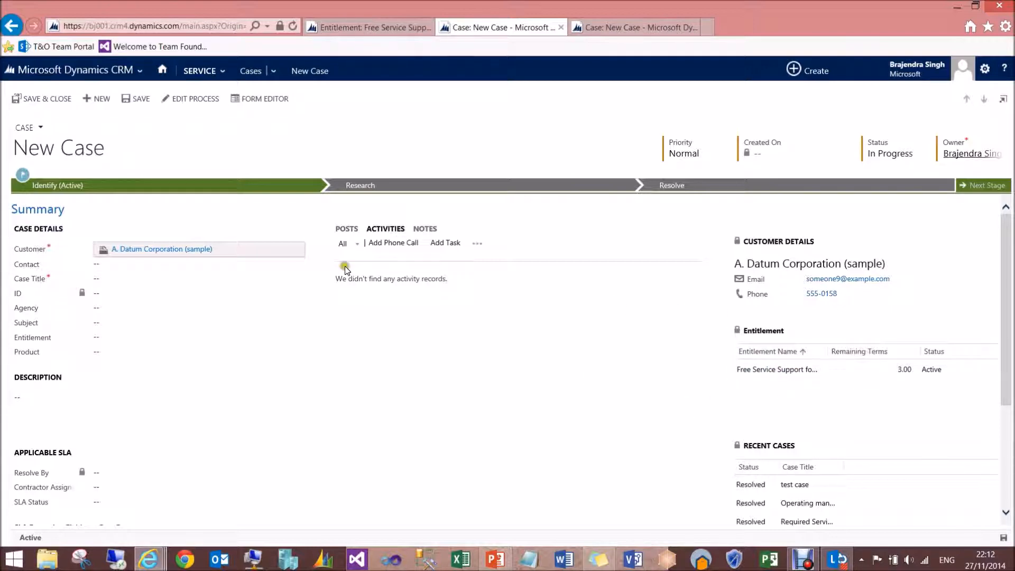
- Title the case "free service1" and set its agency to Other Agency
{"action": "left_click", "coordinate": [146, 283]}
{"action": "type", "text": "free ser"}
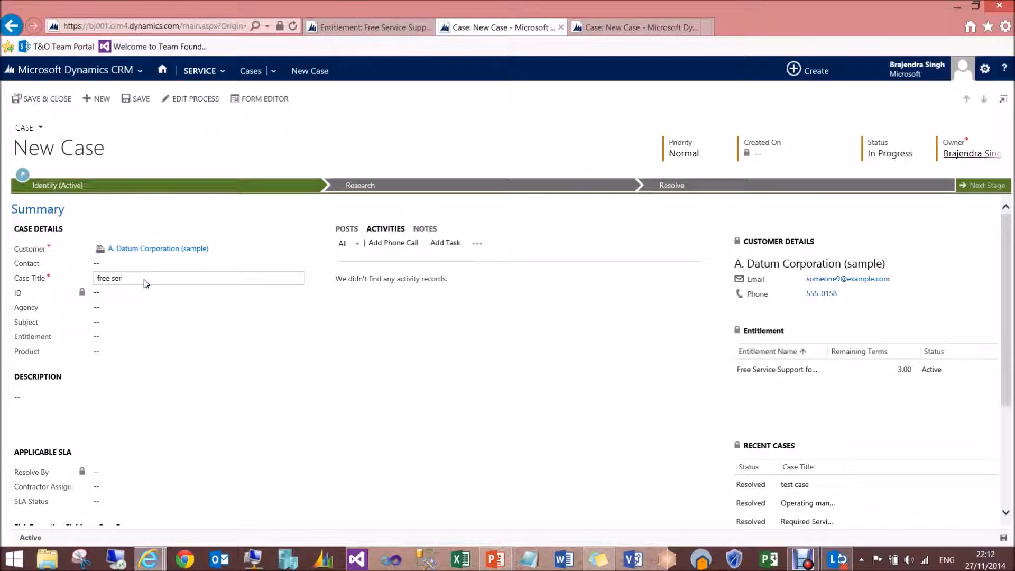
{"action": "type", "text": "vice1"}
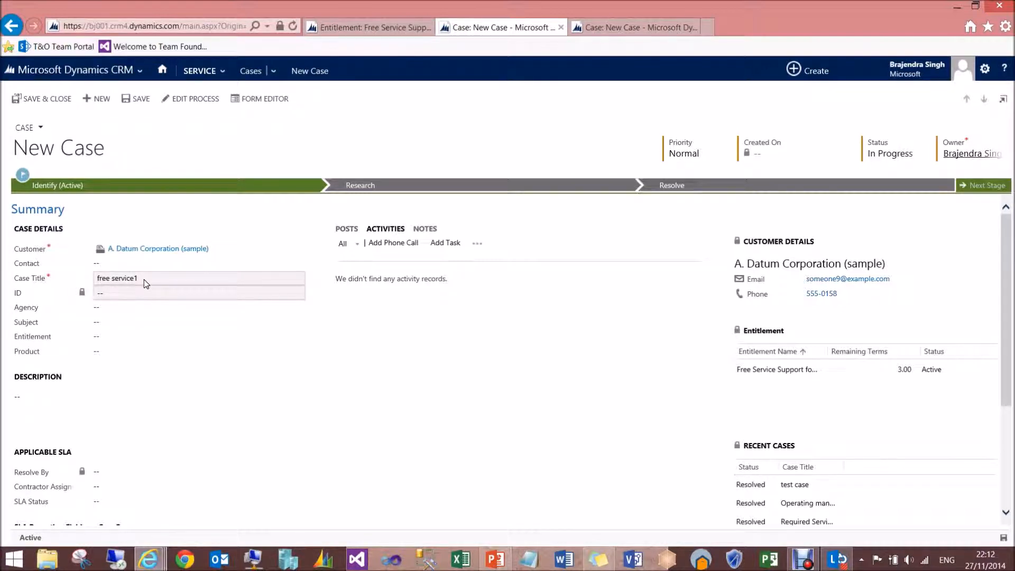
{"action": "left_click", "coordinate": [160, 306]}
{"action": "left_click", "coordinate": [161, 305]}
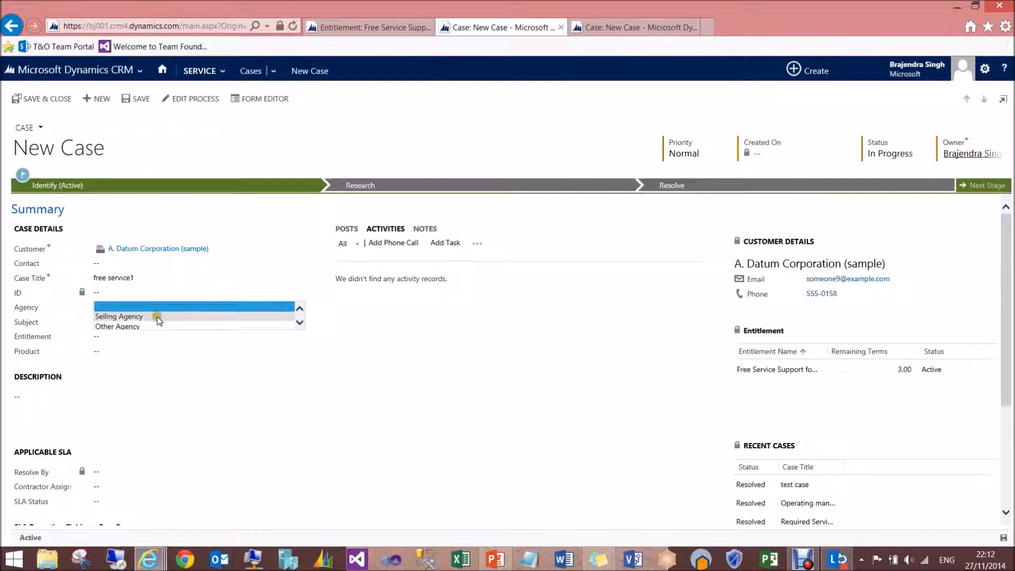
{"action": "left_click", "coordinate": [158, 327]}
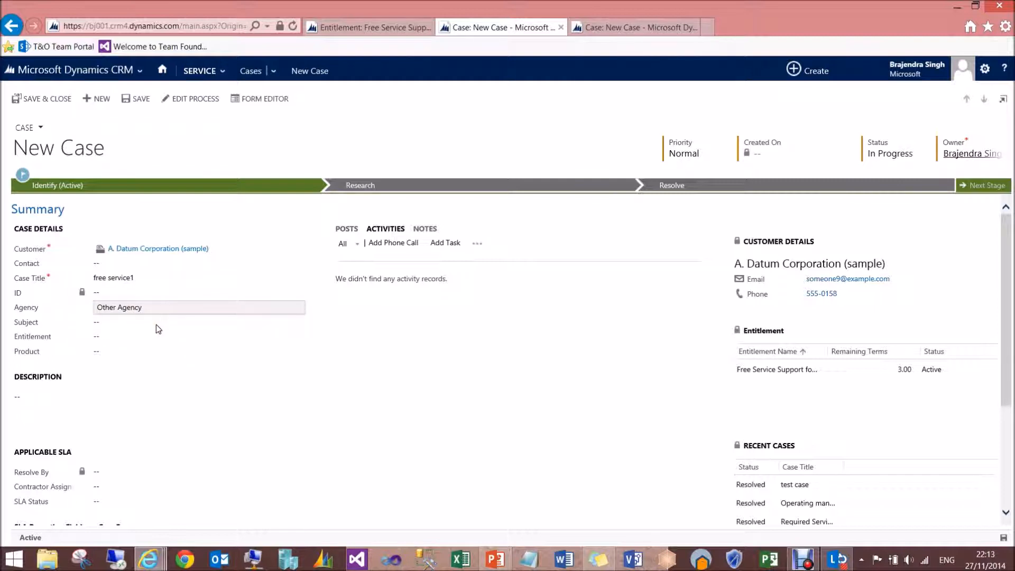
- Assign the Free Service Support for A. Datum entitlement to the free service1 case, then save and close it
{"action": "left_click", "coordinate": [154, 336]}
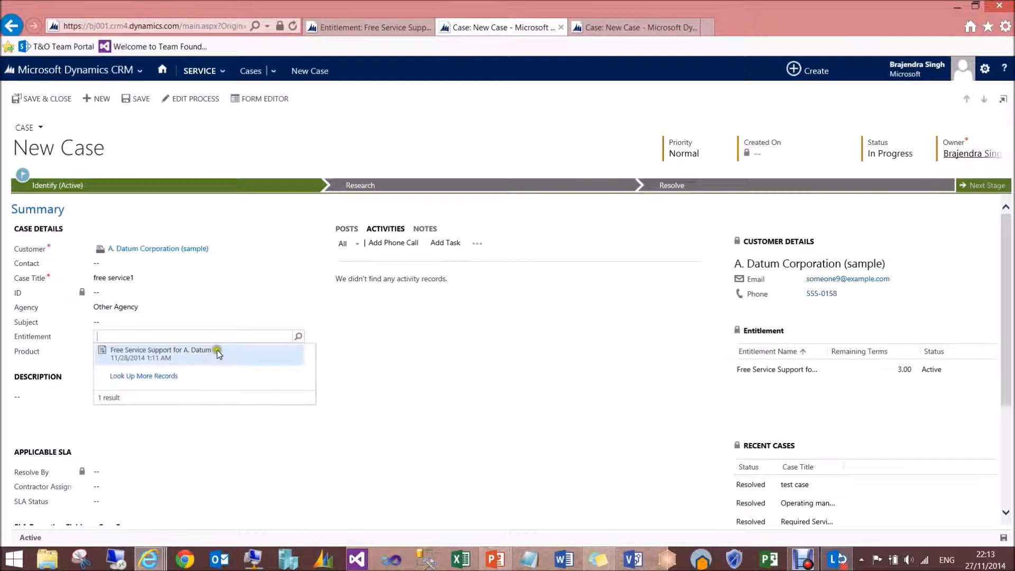
{"action": "left_click", "coordinate": [216, 351]}
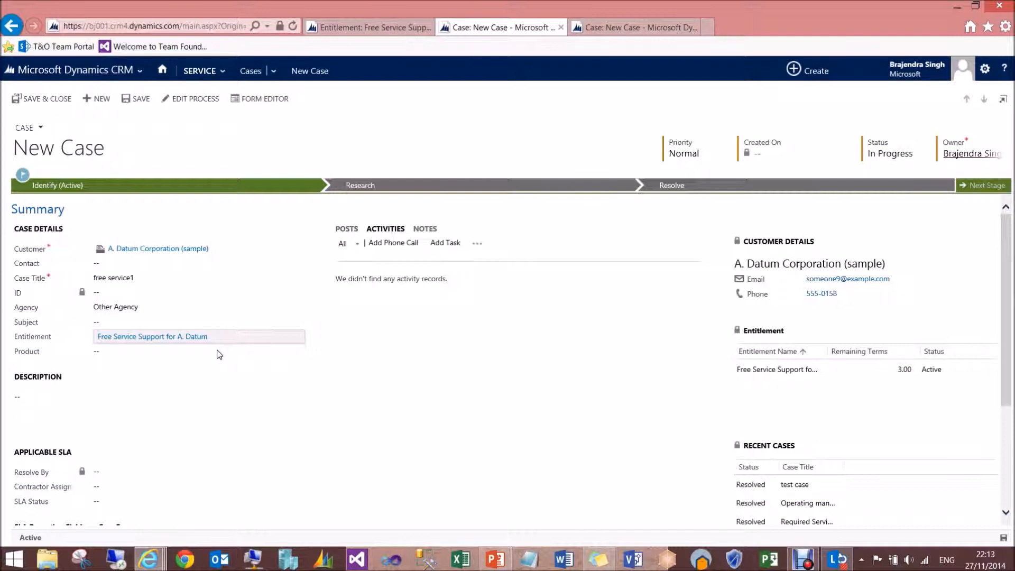
{"action": "left_click", "coordinate": [46, 98]}
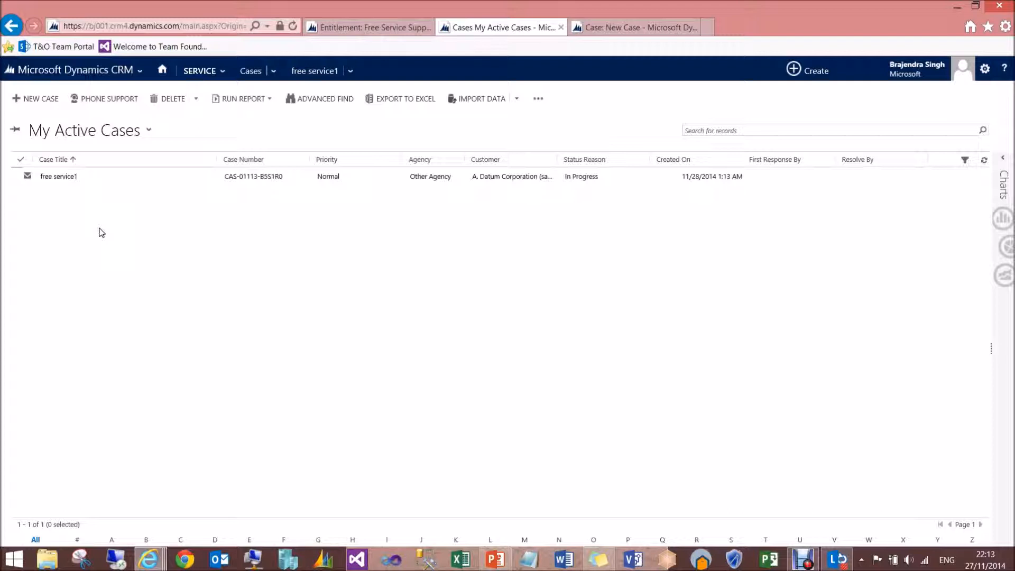
- Start a second case for customer A. Datum Corporation (sample) and check the remaining terms of its entitlement
{"action": "left_click", "coordinate": [44, 100]}
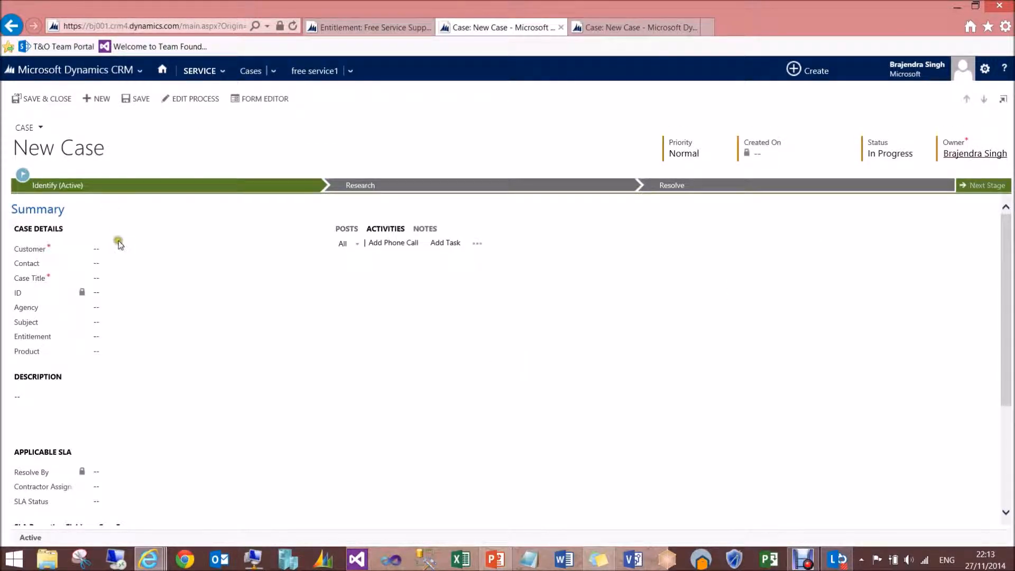
{"action": "left_click", "coordinate": [118, 244]}
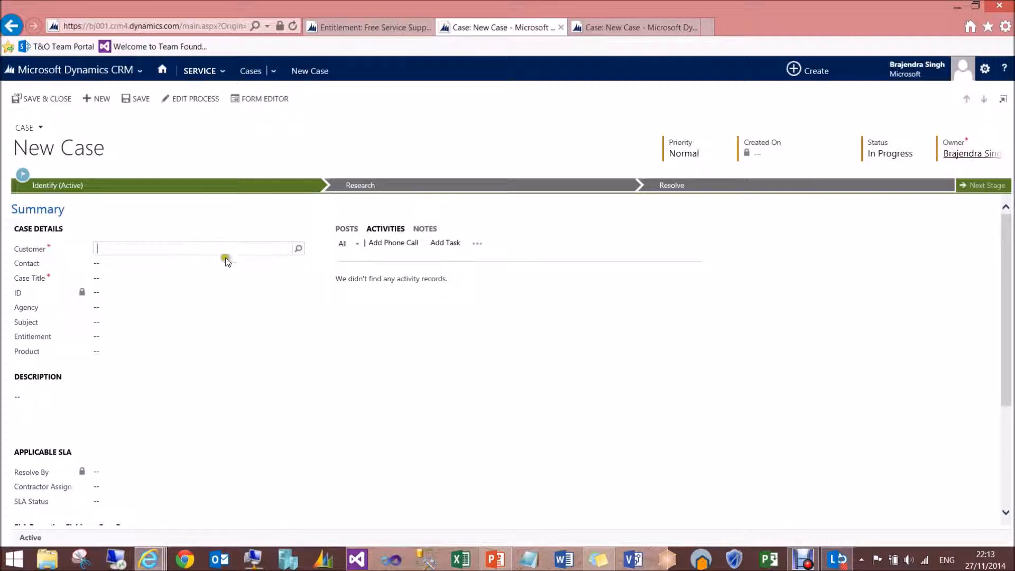
{"action": "left_click", "coordinate": [297, 249]}
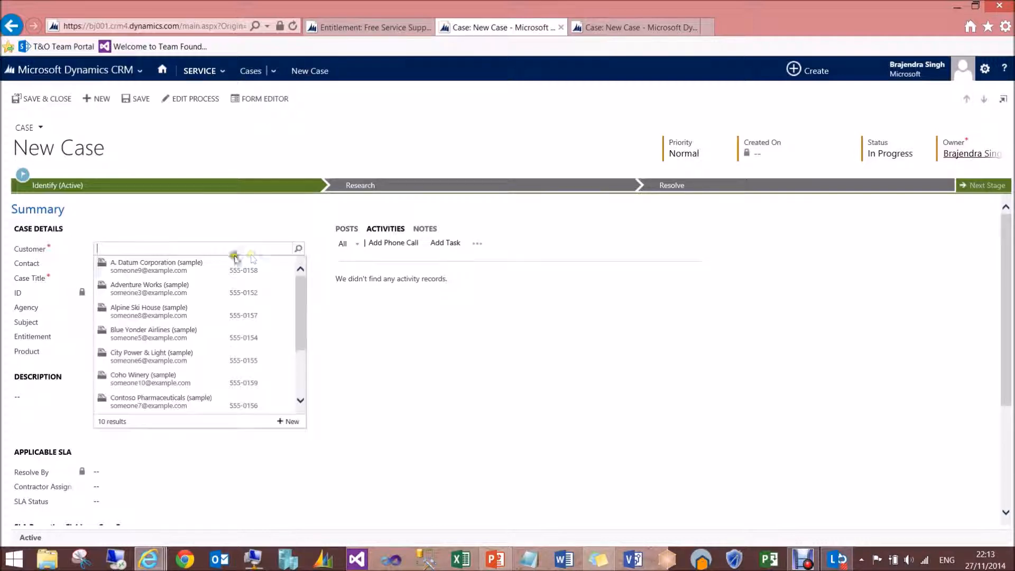
{"action": "left_click", "coordinate": [213, 259]}
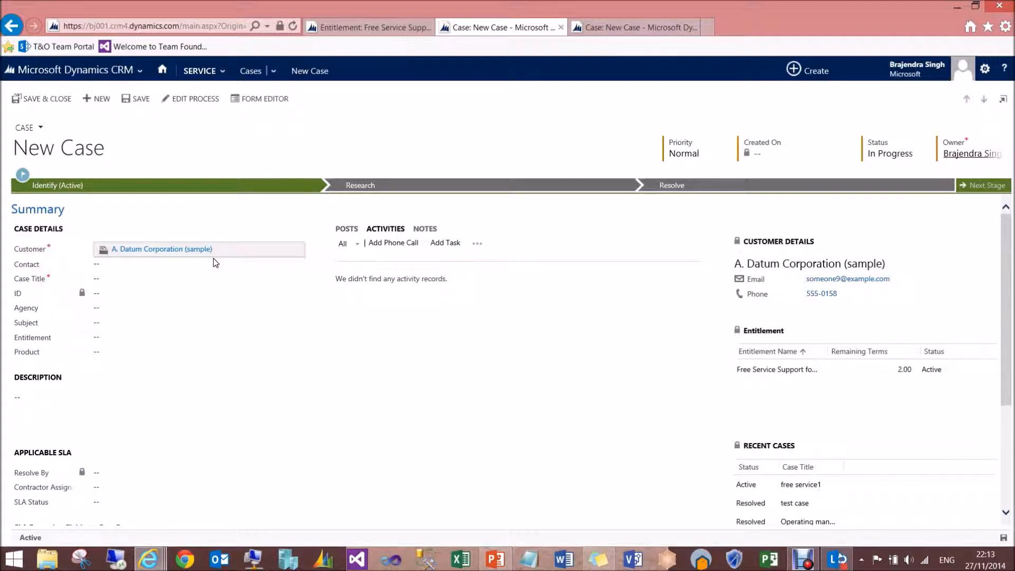
{"action": "left_click", "coordinate": [816, 370]}
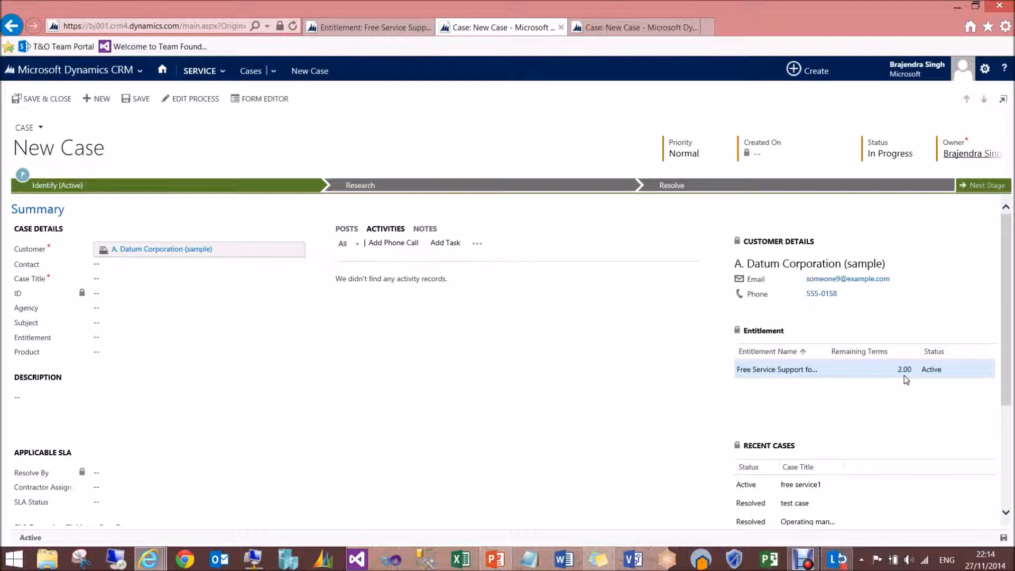
- Title the case "Second Service" and set its agency to Other Agency
{"action": "left_click", "coordinate": [134, 280]}
{"action": "type", "text": "Seco"}
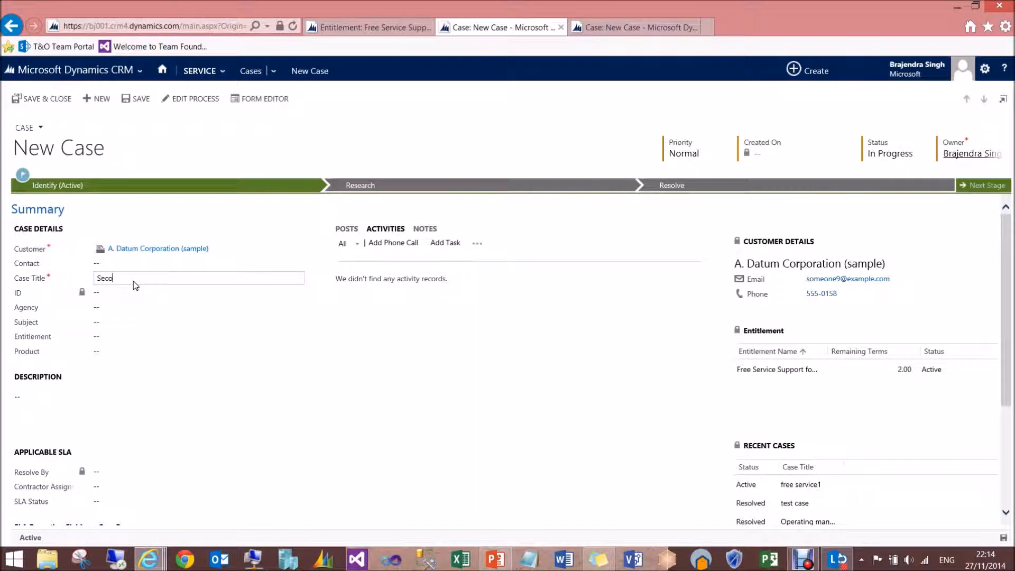
{"action": "type", "text": "nd Service"}
{"action": "left_click", "coordinate": [141, 313]}
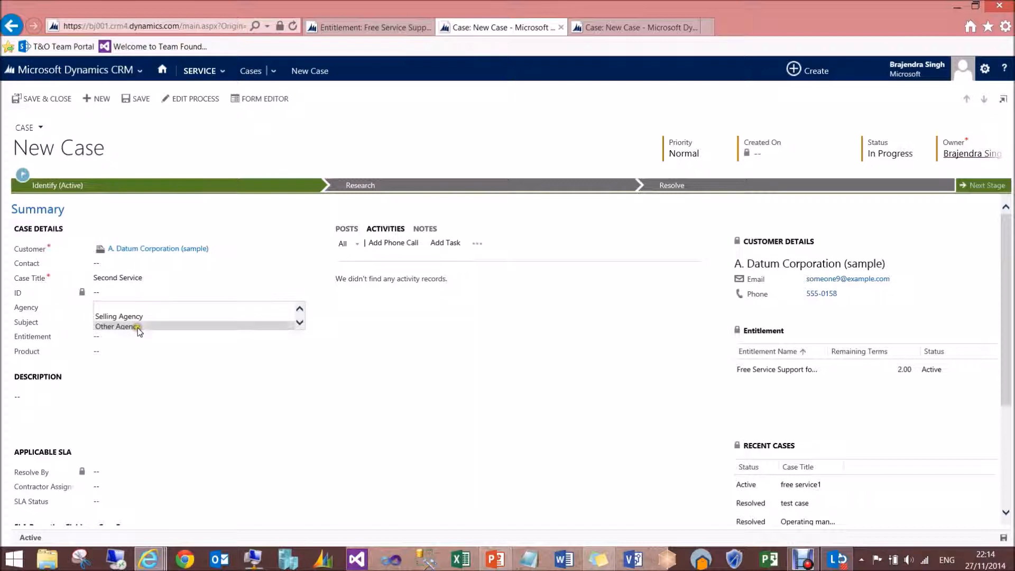
{"action": "left_click", "coordinate": [138, 326]}
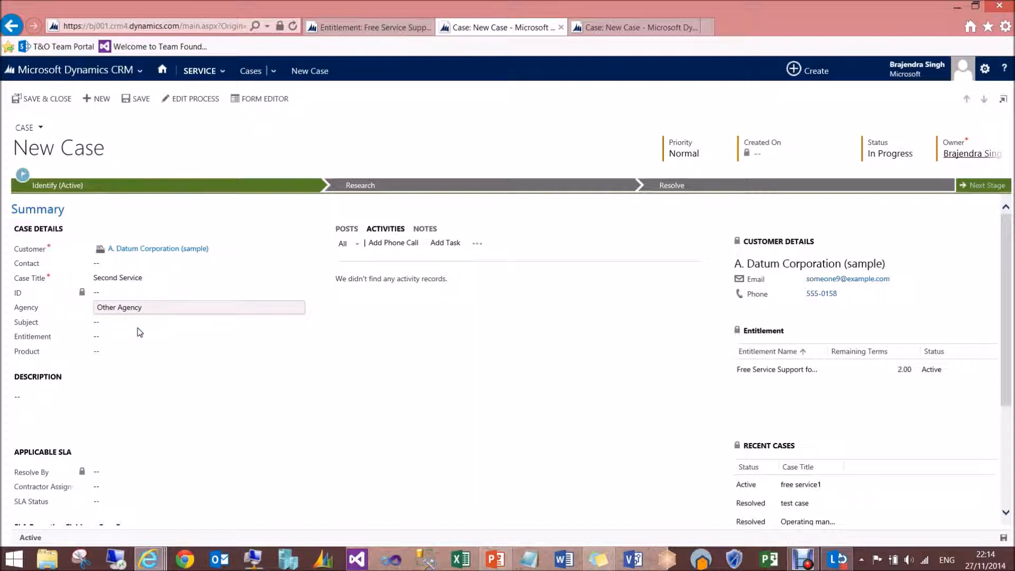
- Assign the Free Service Support for A. Datum entitlement to the Second Service case, then save and close it
{"action": "left_click", "coordinate": [125, 337]}
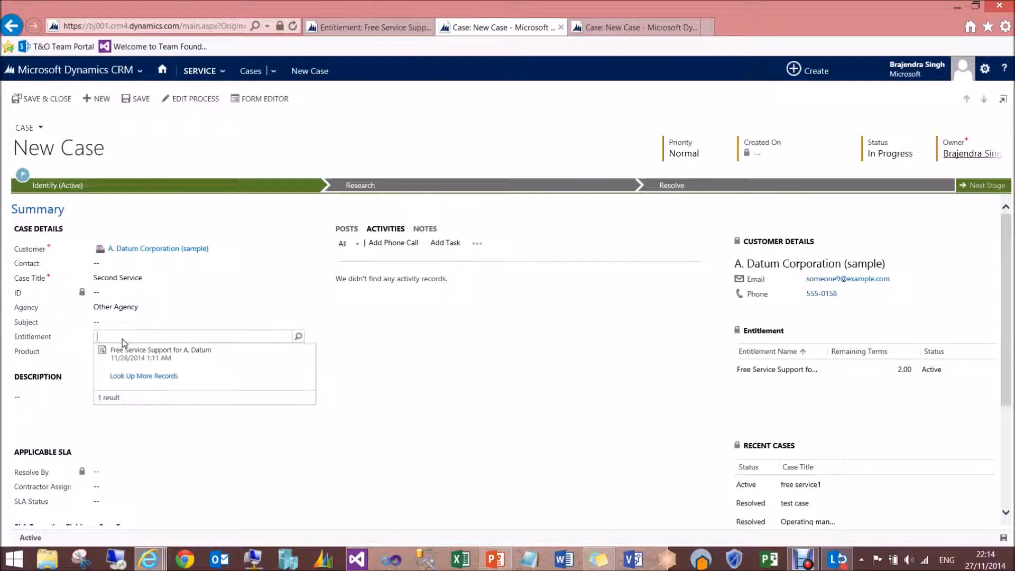
{"action": "left_click", "coordinate": [146, 353]}
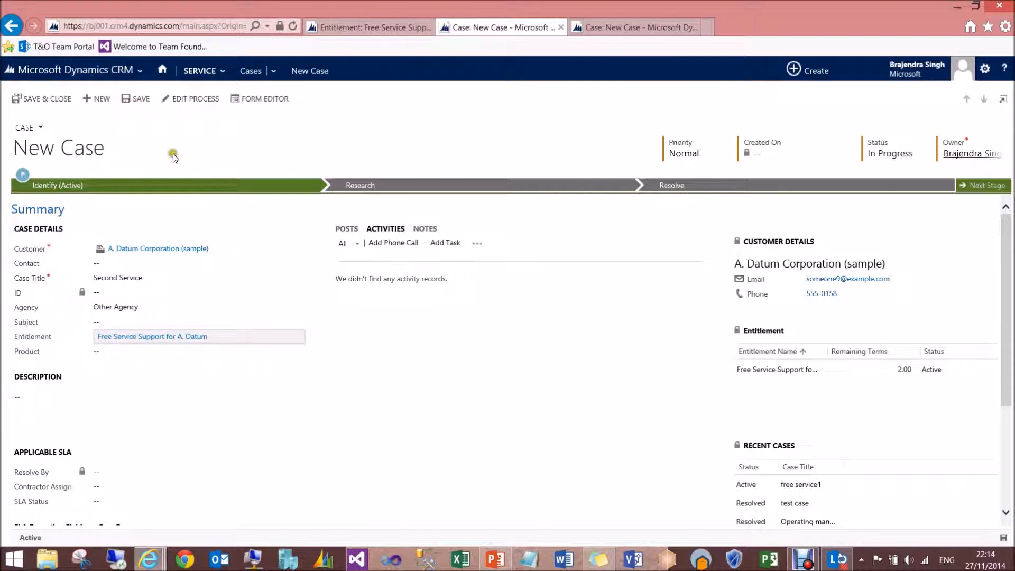
{"action": "left_click", "coordinate": [60, 105]}
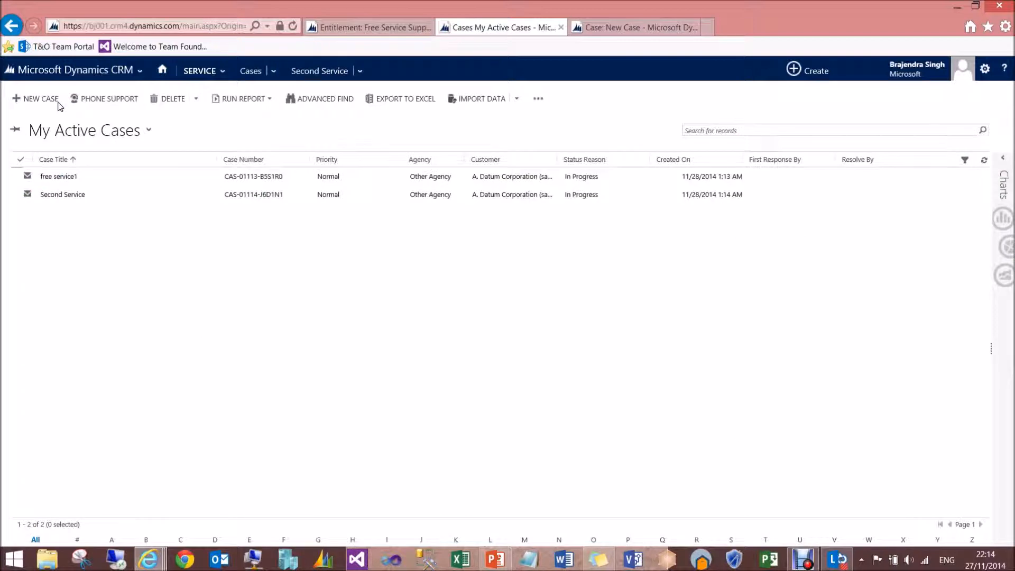
- Start a third case for customer A. Datum Corporation (sample) and check the entitlement's remaining terms
{"action": "left_click", "coordinate": [47, 107]}
{"action": "left_click", "coordinate": [38, 98]}
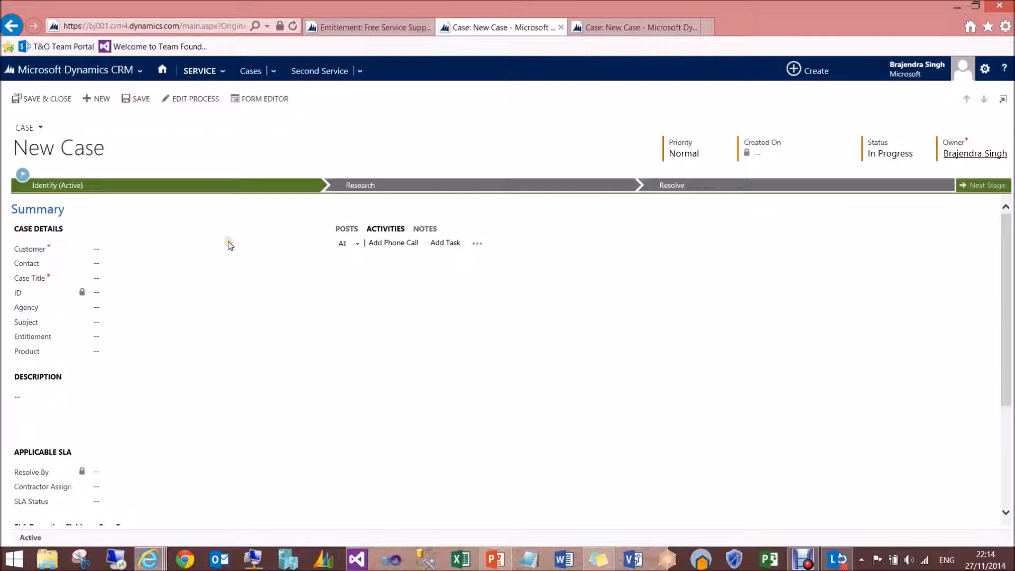
{"action": "left_click", "coordinate": [298, 249]}
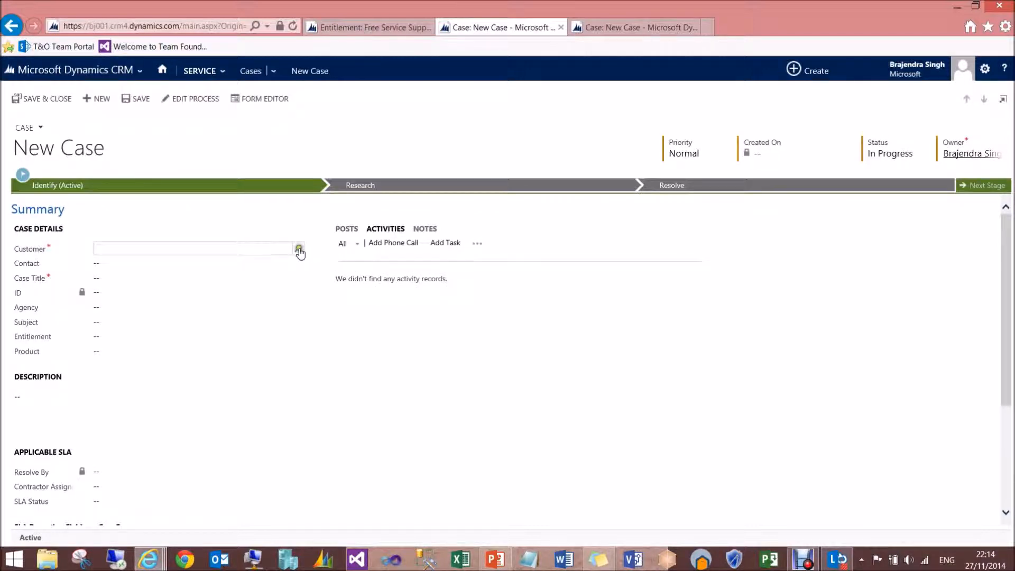
{"action": "left_click", "coordinate": [216, 270]}
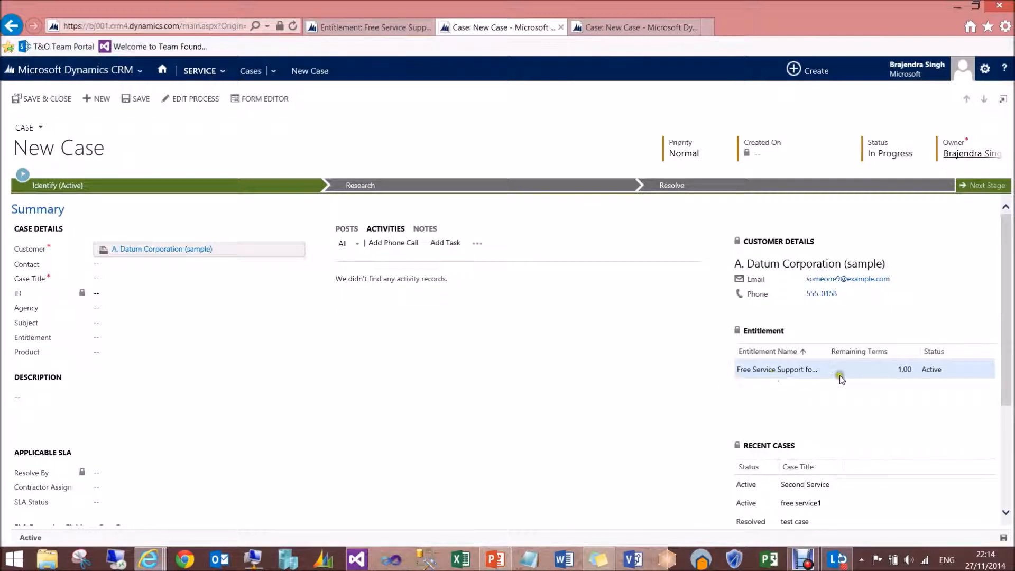
{"action": "double_click", "coordinate": [901, 369]}
- Title the case "Third Service" and set its agency to Other Agency
{"action": "left_click", "coordinate": [144, 278]}
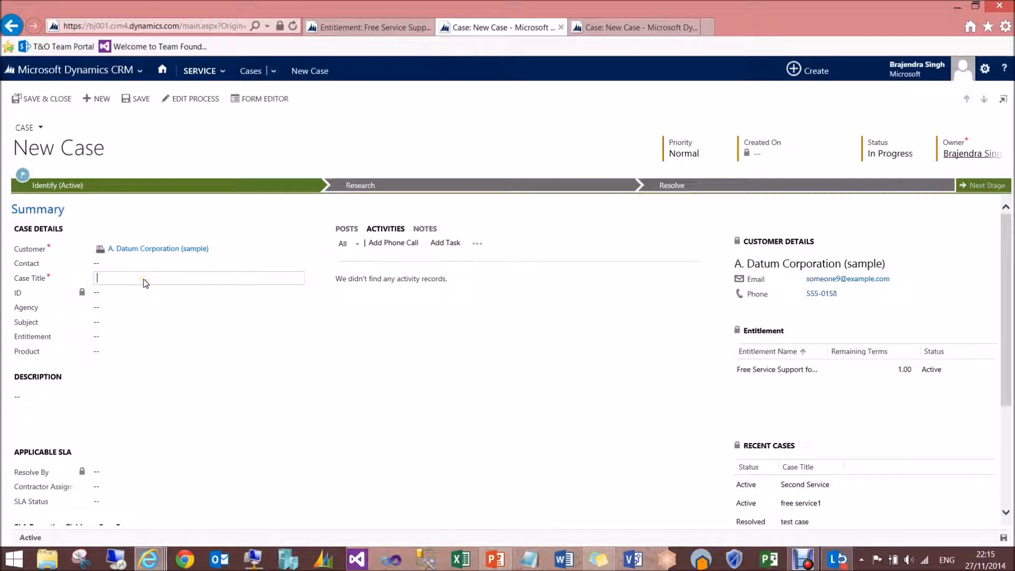
{"action": "type", "text": "Thrid"}
{"action": "key", "text": "BackSpace"}
{"action": "key", "text": "BackSpace"}
{"action": "type", "text": "ird Service"}
{"action": "left_click", "coordinate": [147, 310]}
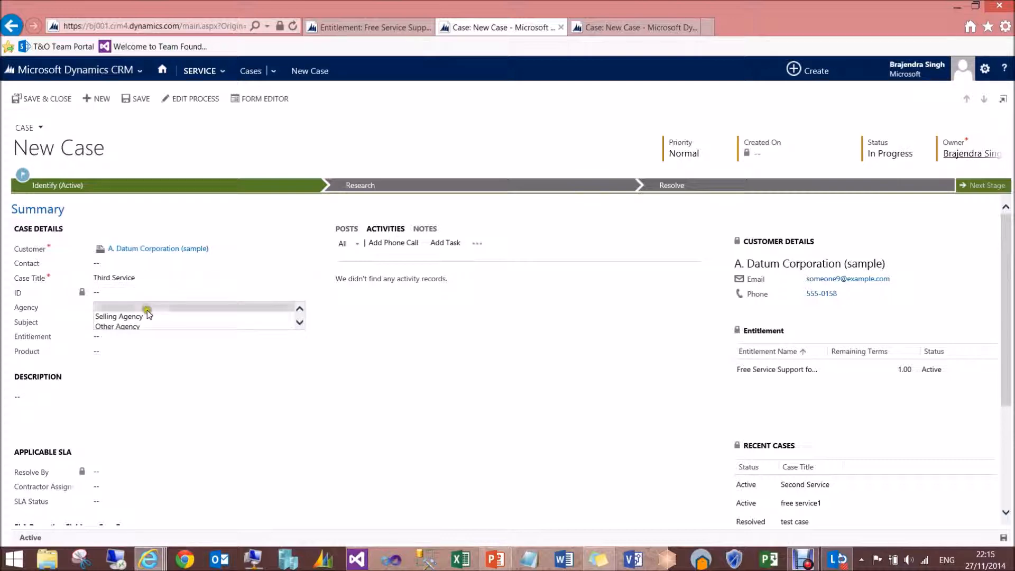
{"action": "left_click", "coordinate": [148, 310]}
{"action": "left_click", "coordinate": [137, 324]}
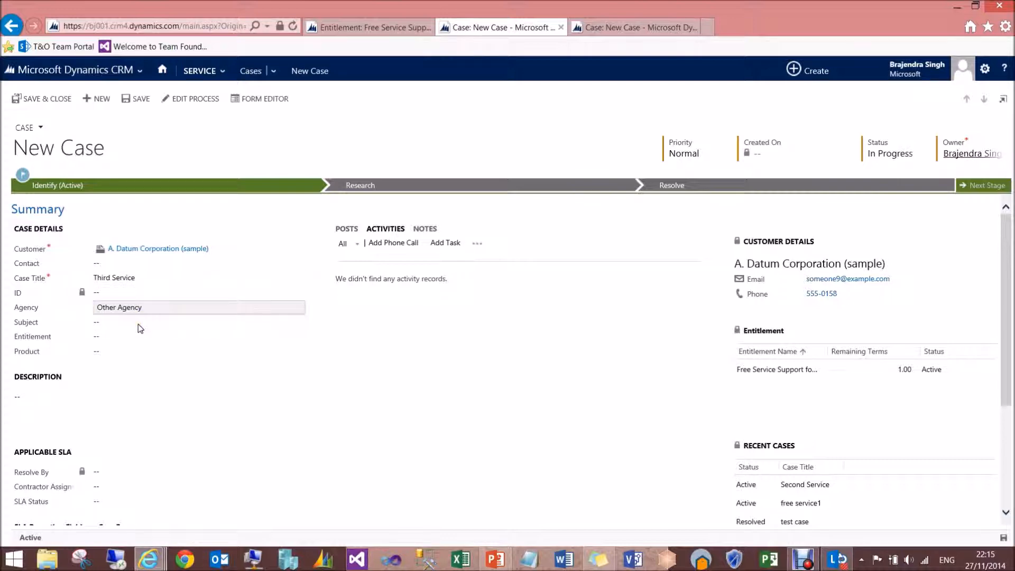
- Assign the Free Service Support for A. Datum entitlement to the Third Service case and try to save it
{"action": "left_click", "coordinate": [140, 338]}
{"action": "left_click", "coordinate": [168, 350]}
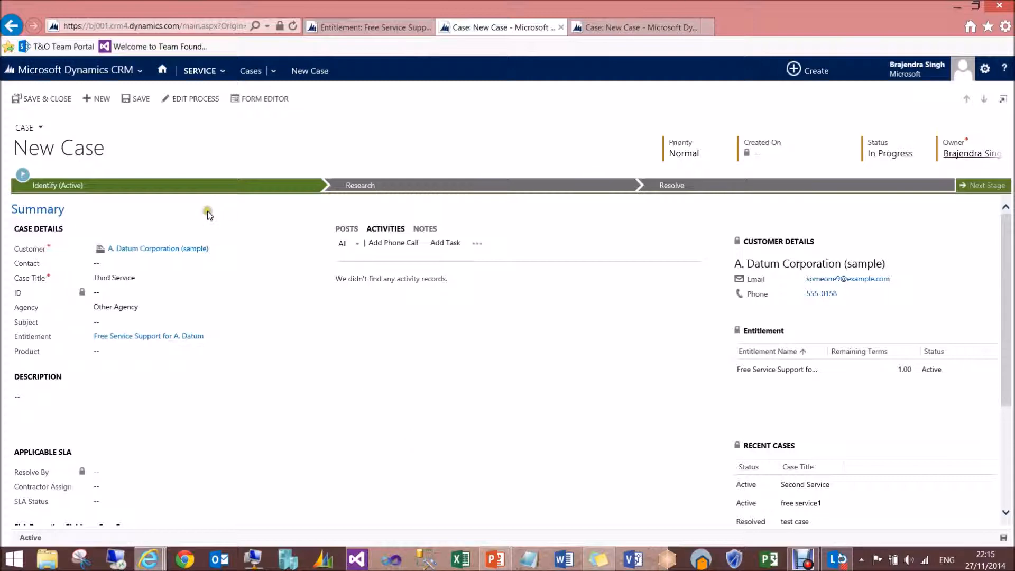
{"action": "left_click", "coordinate": [136, 109]}
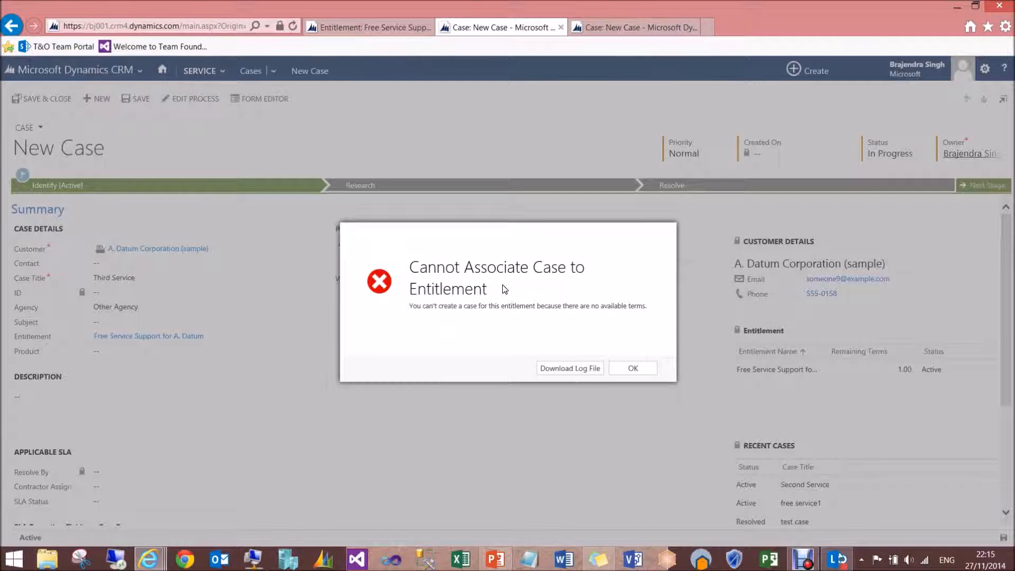
{"action": "left_click", "coordinate": [643, 374]}
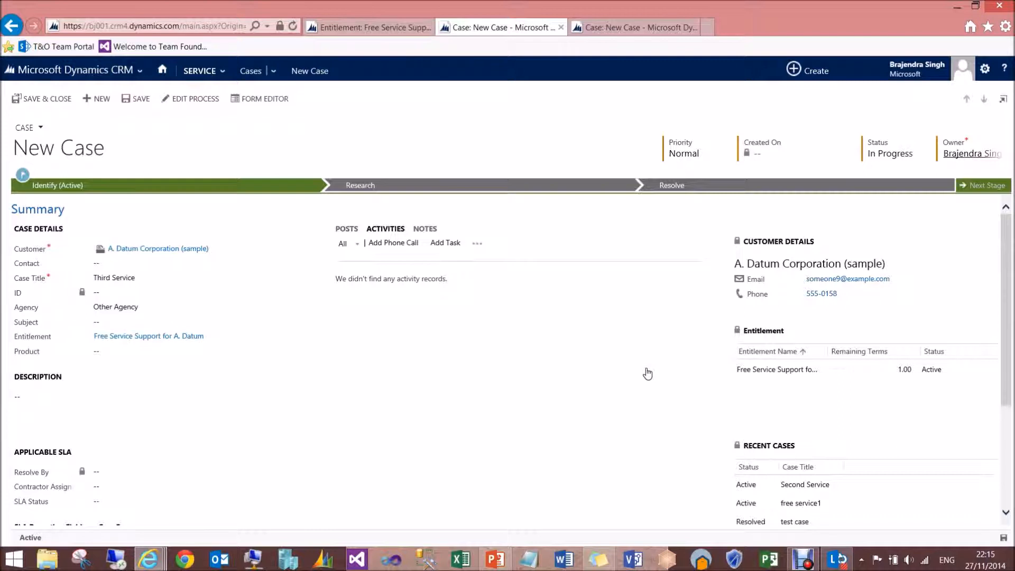
- Change the Third Service case's agency to Selling Agency, then save and close the case
{"action": "left_click", "coordinate": [179, 307]}
{"action": "left_click", "coordinate": [163, 314]}
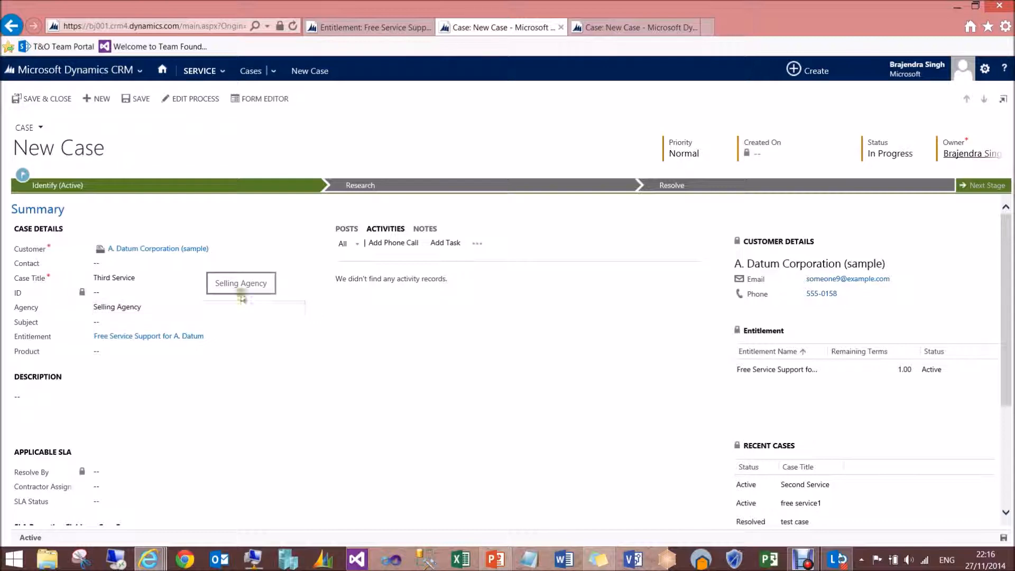
{"action": "left_click", "coordinate": [47, 99]}
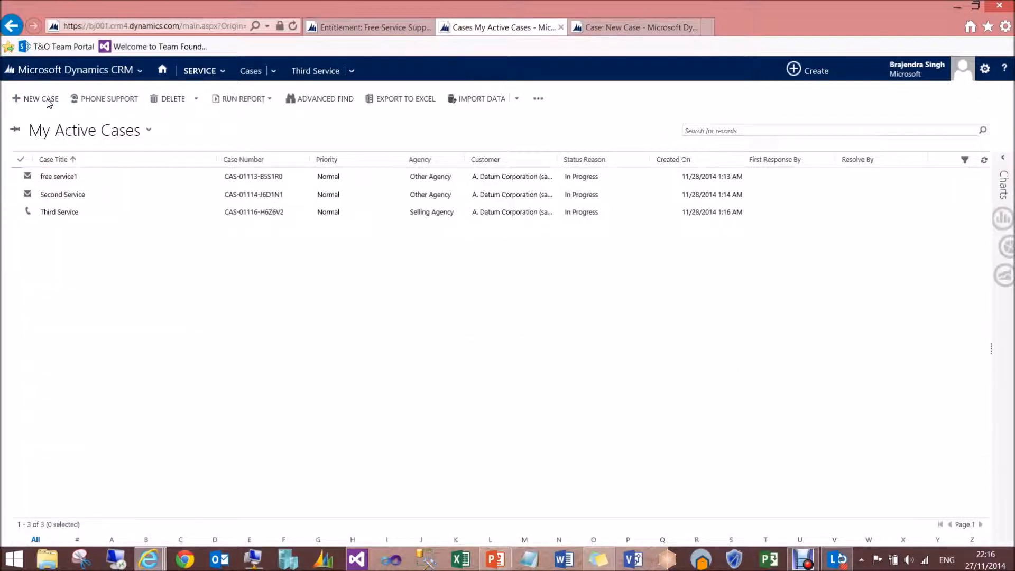
- Start a new case for customer A. Datum Corporation (sample) and title it "Fourth service"
{"action": "left_click", "coordinate": [38, 99]}
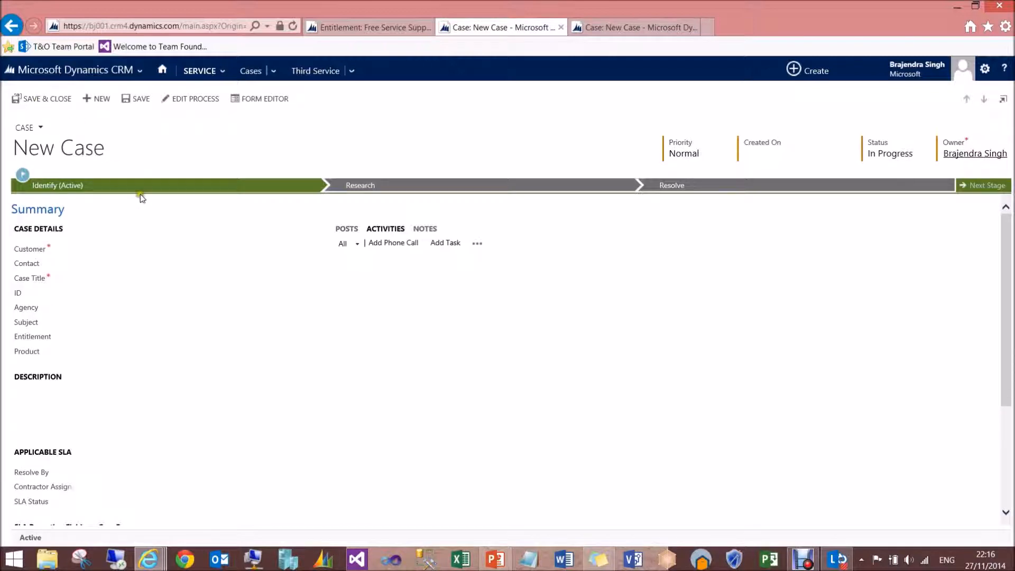
{"action": "left_click", "coordinate": [181, 250]}
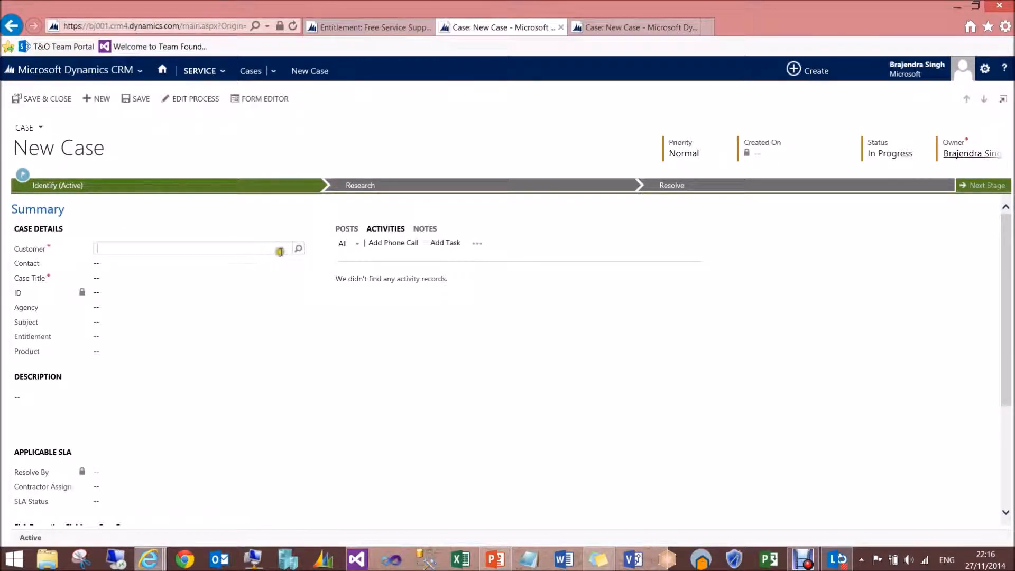
{"action": "left_click", "coordinate": [298, 251]}
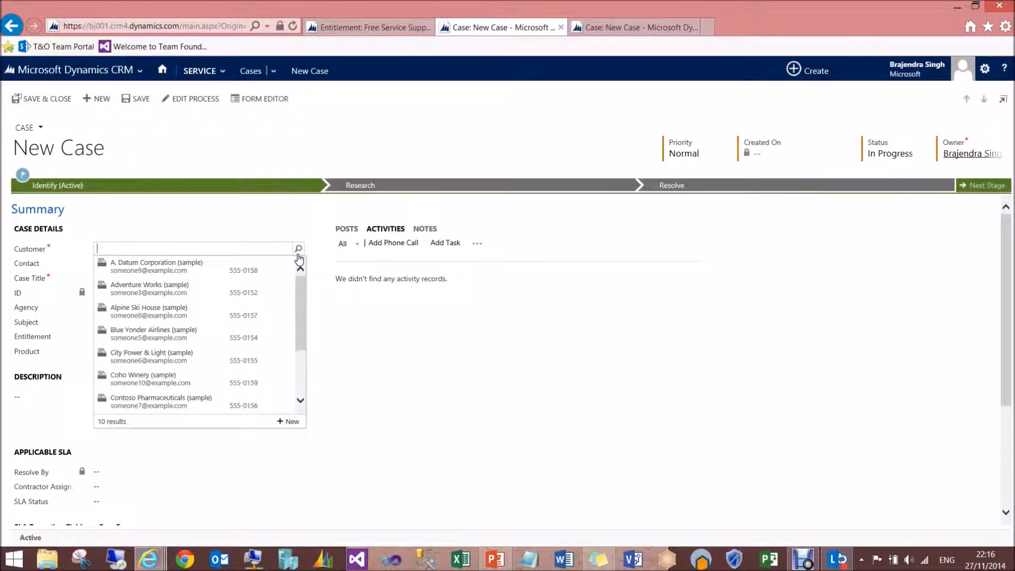
{"action": "left_click", "coordinate": [222, 270]}
{"action": "left_click", "coordinate": [171, 280]}
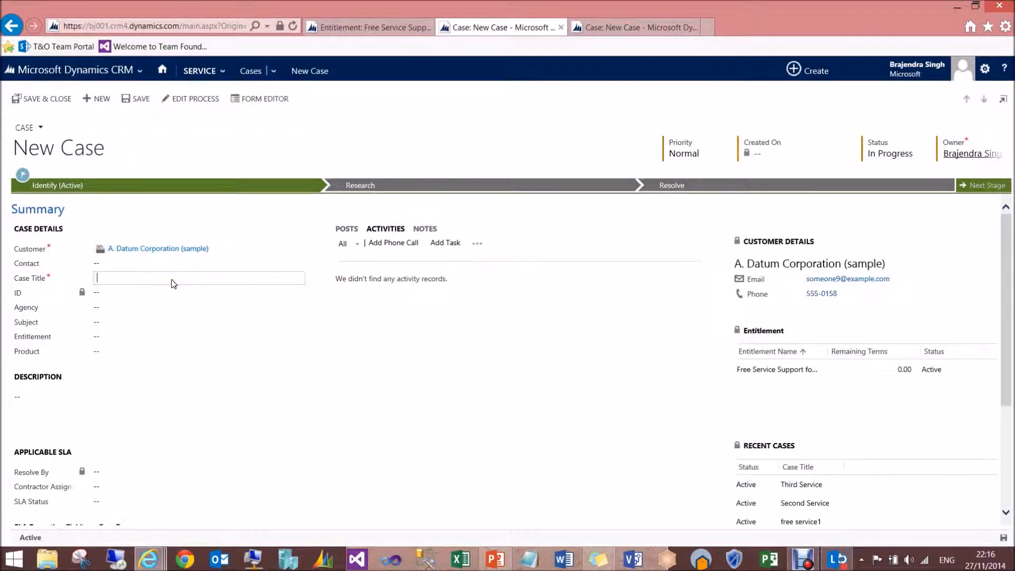
{"action": "type", "text": "Fourth service"}
{"action": "key", "text": "Tab"}
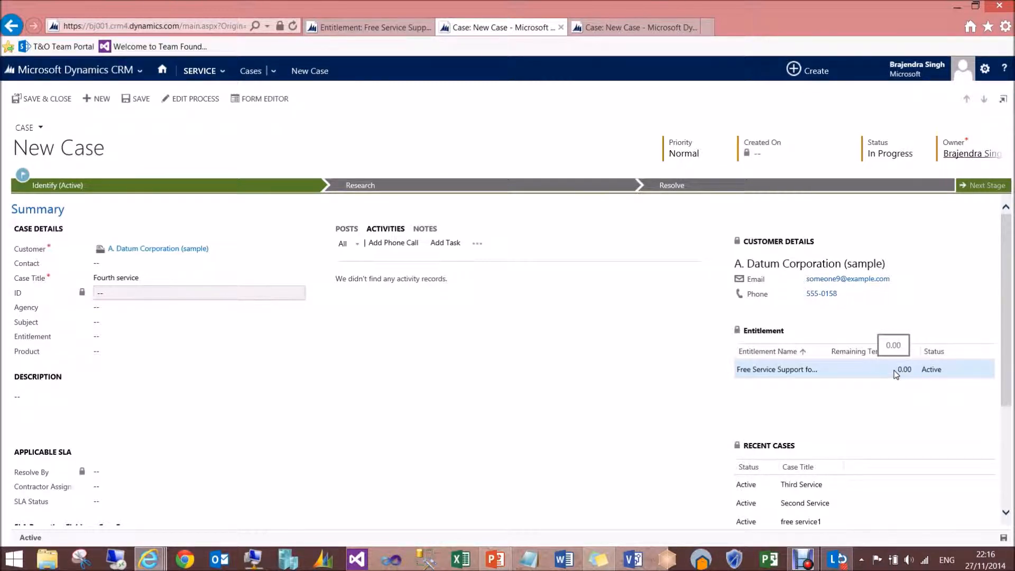
- Assign the Free Service Support for A. Datum entitlement to the Fourth service case
{"action": "left_click", "coordinate": [192, 322]}
{"action": "left_click", "coordinate": [139, 338]}
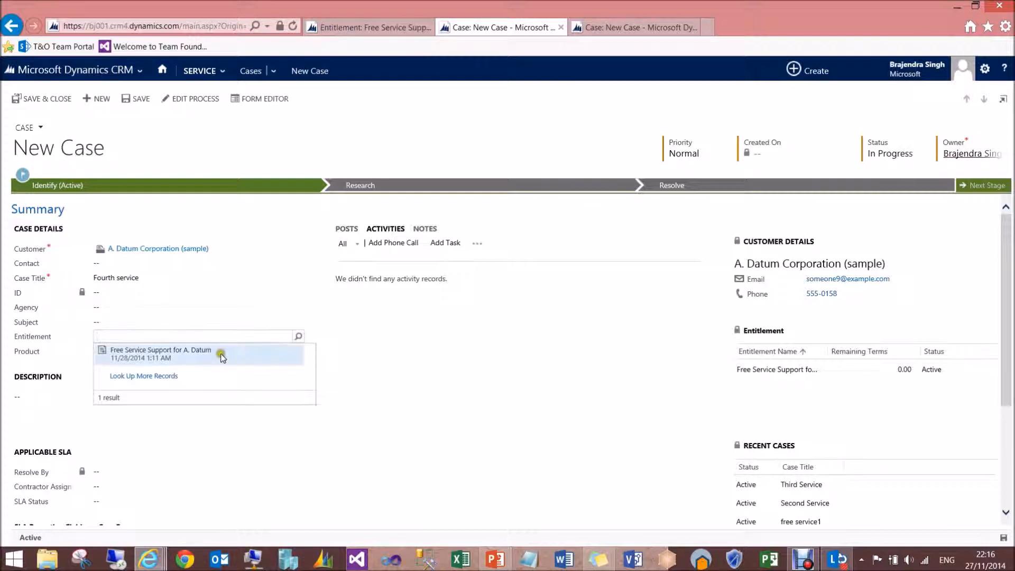
{"action": "left_click", "coordinate": [220, 352]}
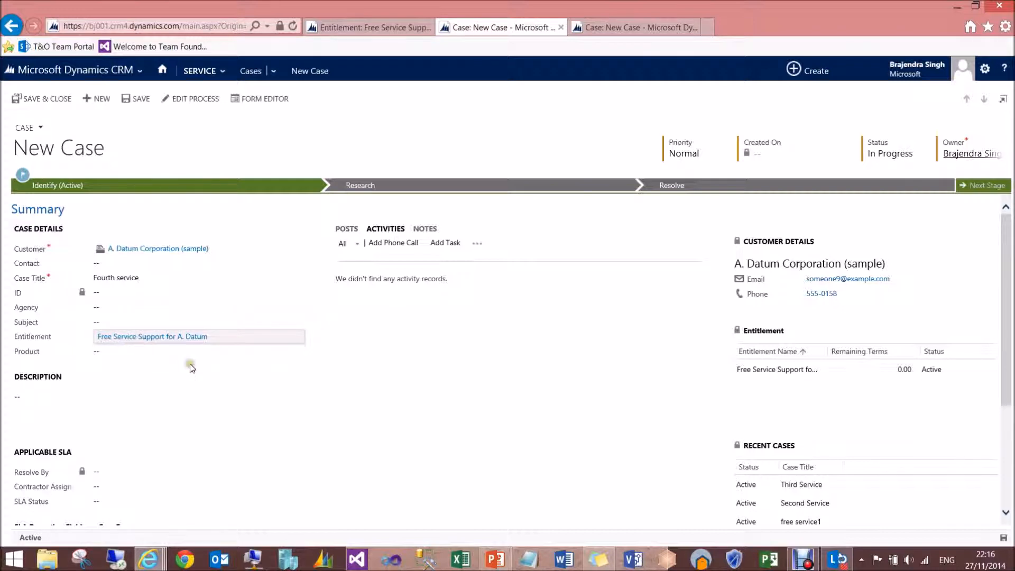
- Set the Fourth service case's agency to Selling Agency and try to save the case
{"action": "left_click", "coordinate": [147, 308]}
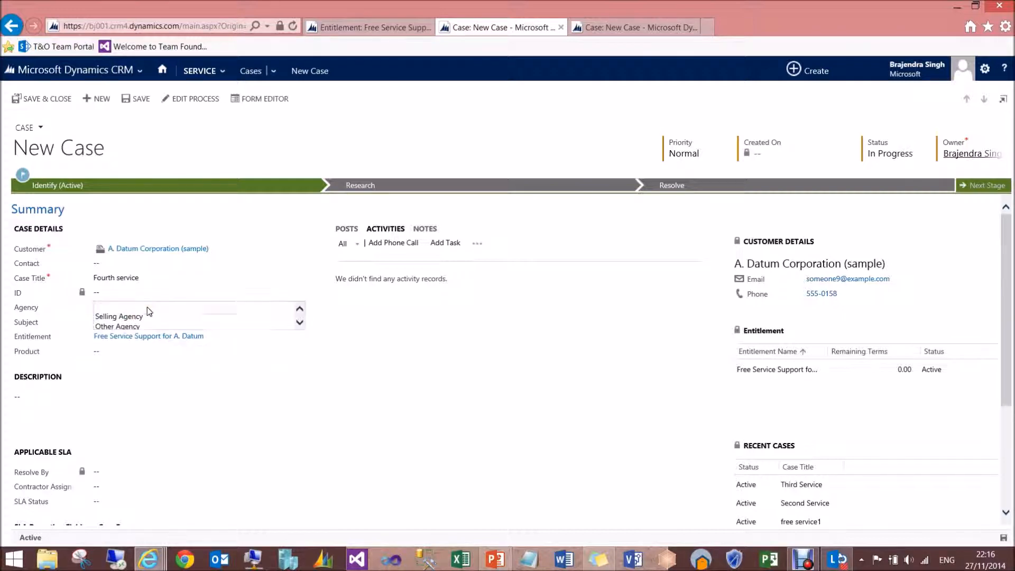
{"action": "left_click", "coordinate": [141, 317]}
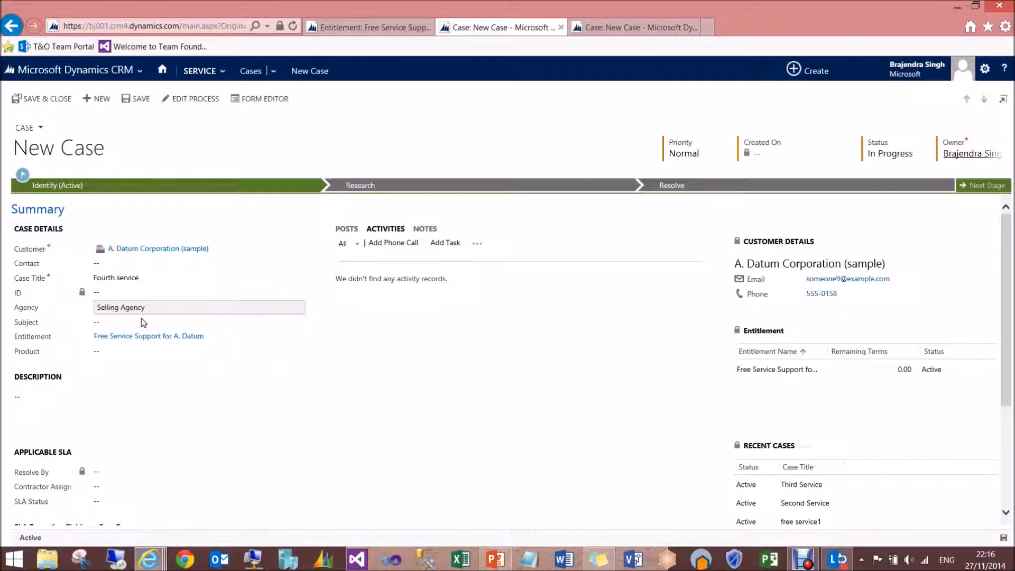
{"action": "left_click", "coordinate": [140, 100]}
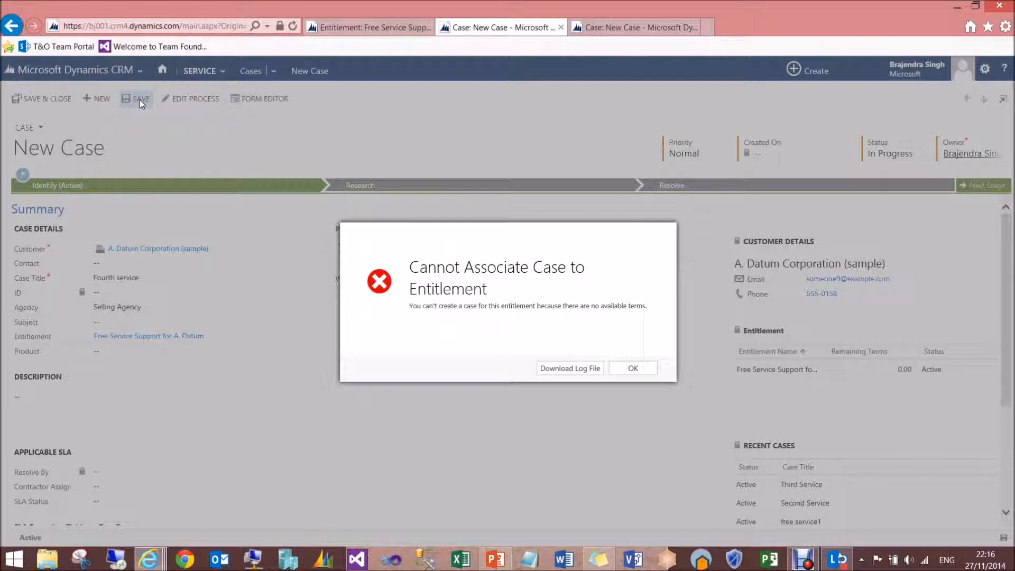
{"action": "left_click", "coordinate": [649, 370]}
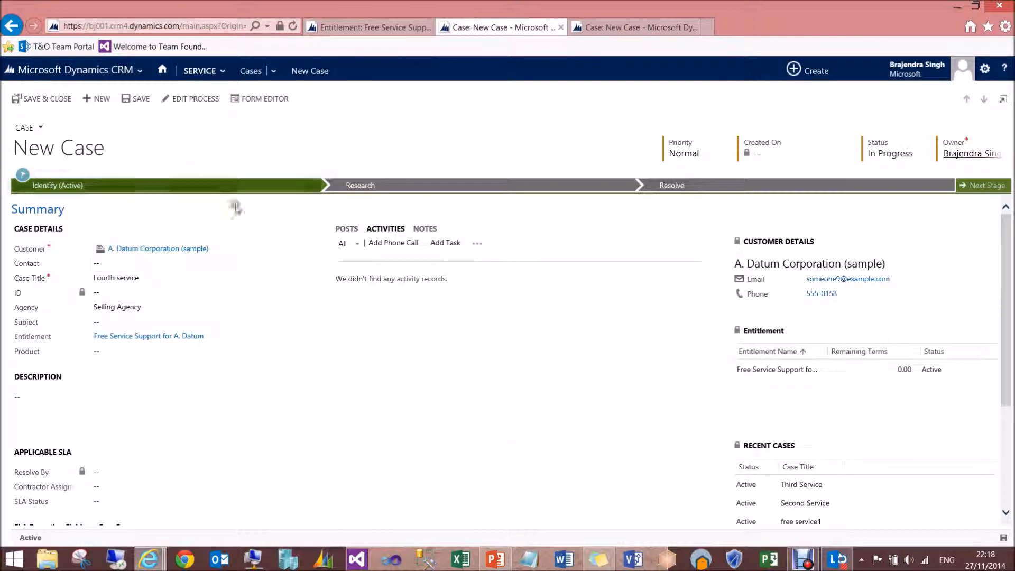
- Switch to the PowerPoint presentation, start the slide show from the Demo slide and advance to the "What else you can do?" slide
{"action": "left_click", "coordinate": [497, 559]}
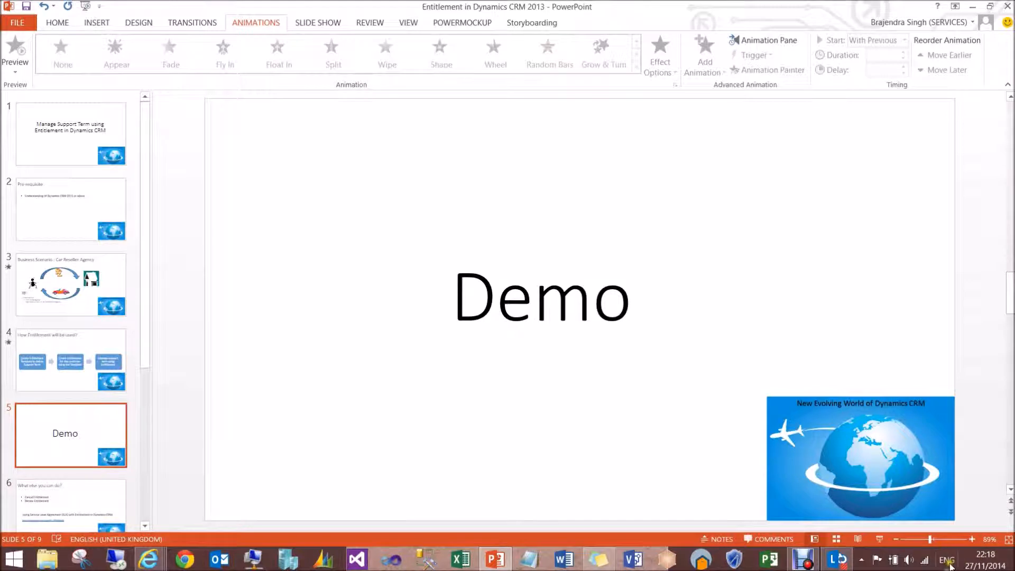
{"action": "left_click", "coordinate": [879, 539]}
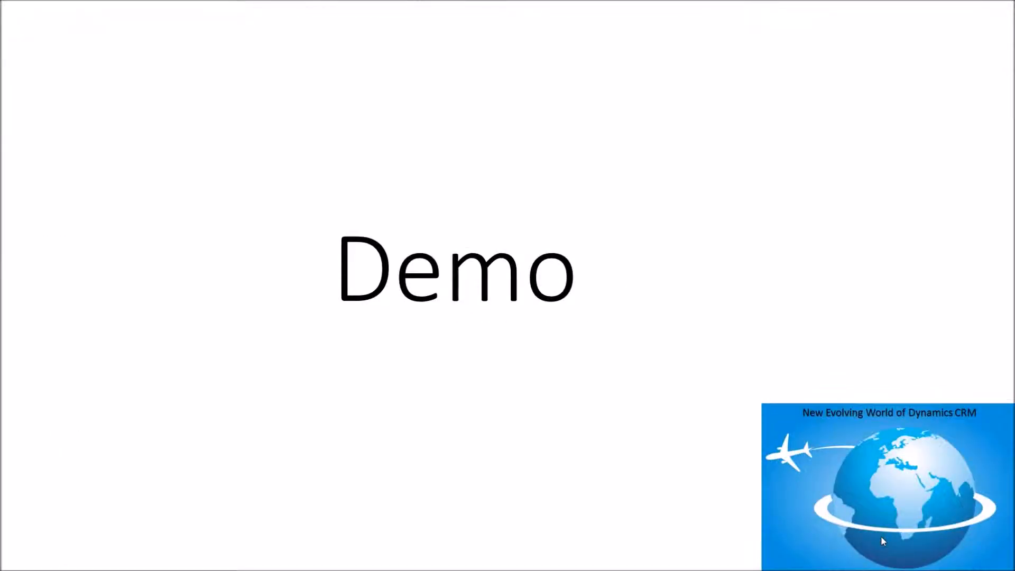
{"action": "left_click", "coordinate": [882, 540]}
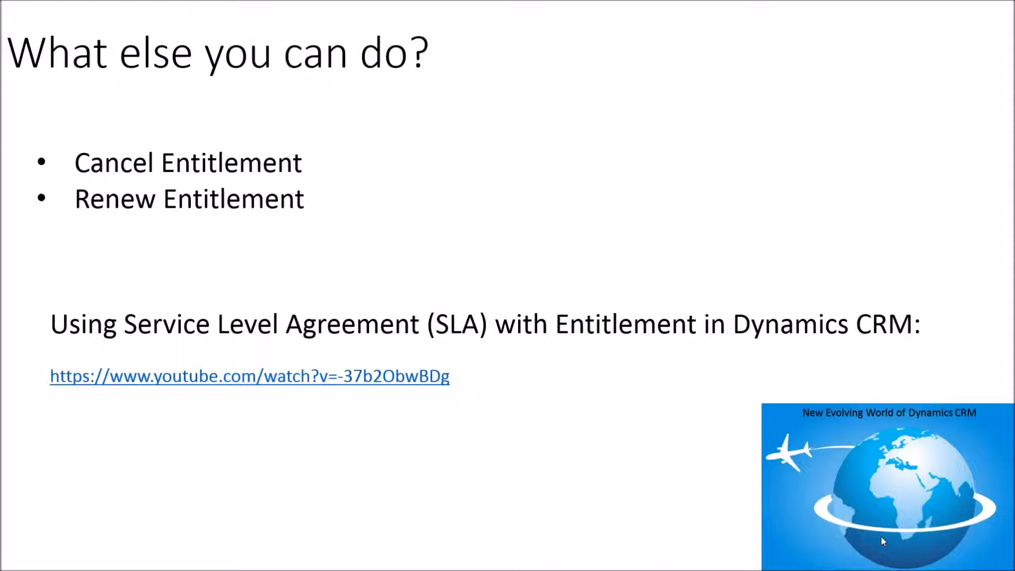